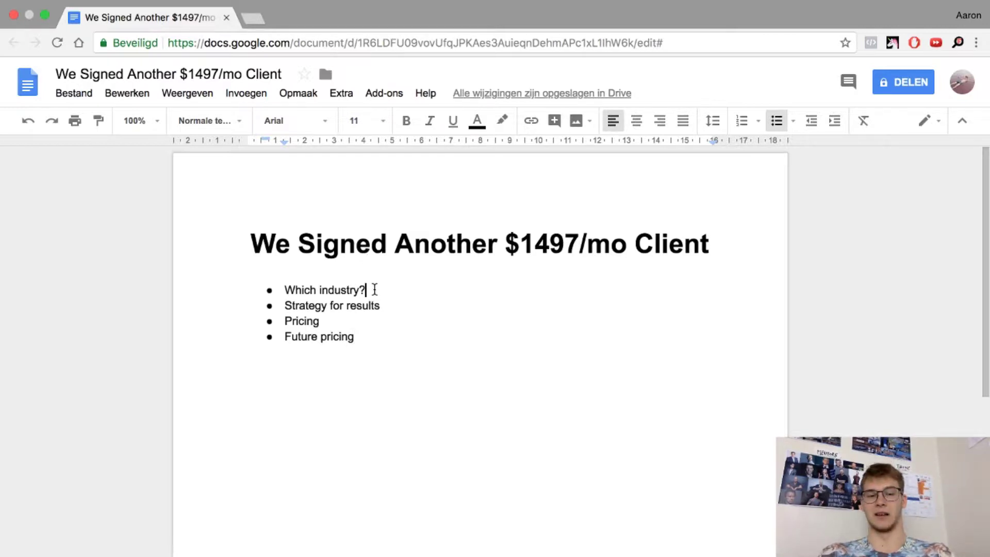
Start a new bullet line below 'Which industry?'.
key("Return")
Nest 'It's a real estate client' and 'Its also our FIRST real estate client' under Which industry?
key("Tab")
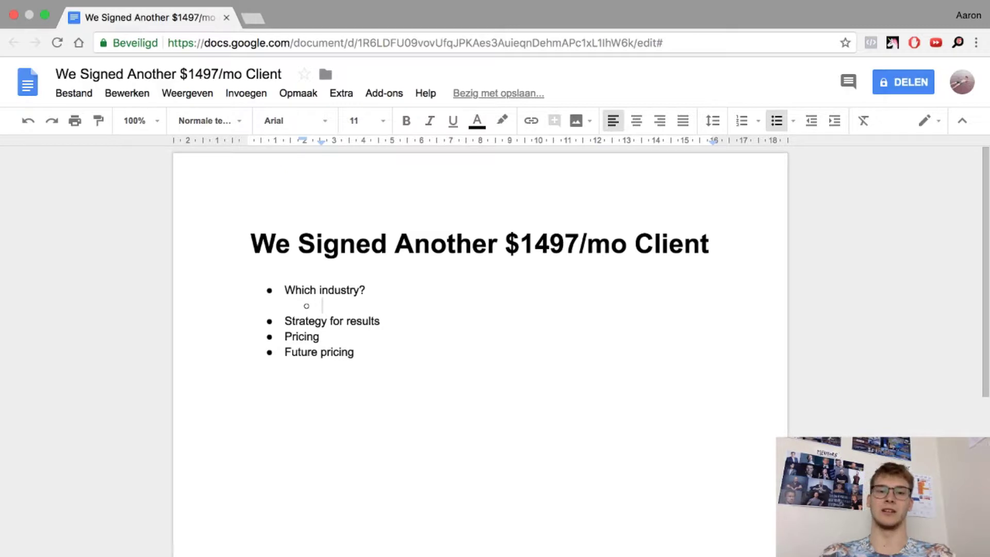
type("It")
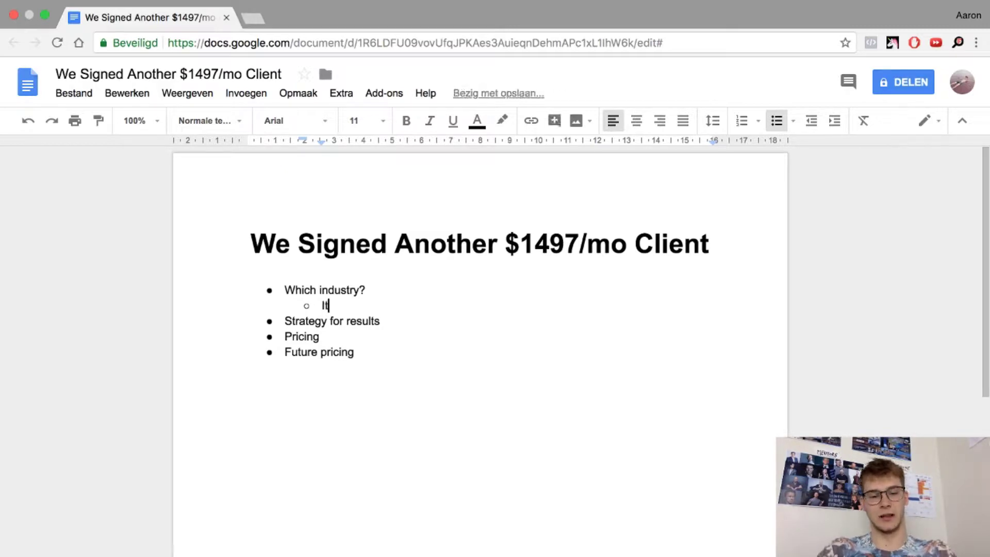
type("'s a real estate")
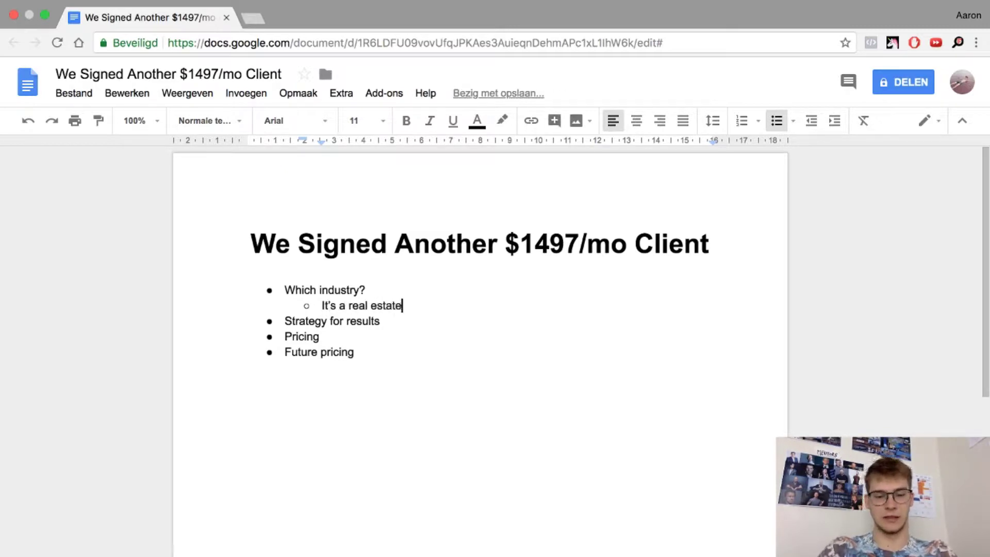
type(" client")
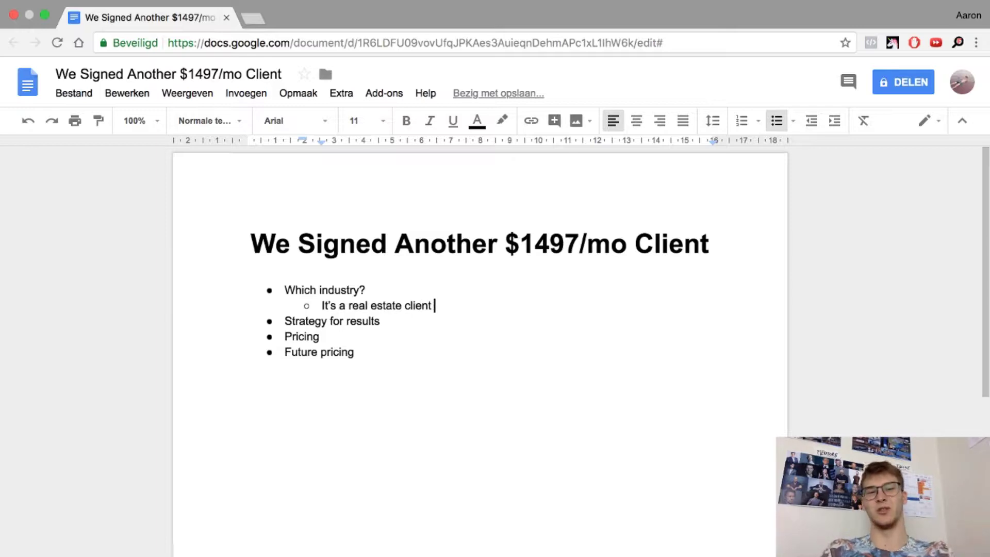
key("Return")
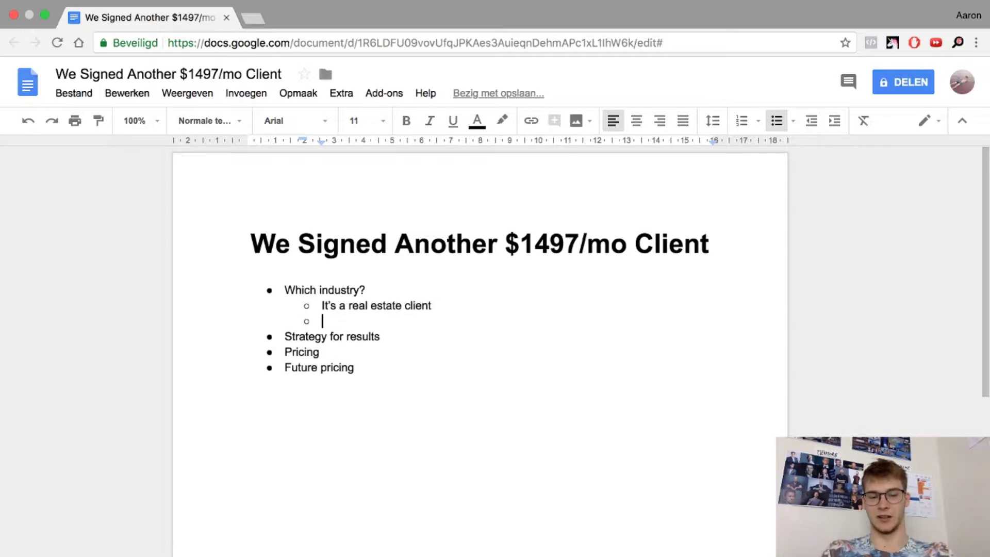
type("Its alos")
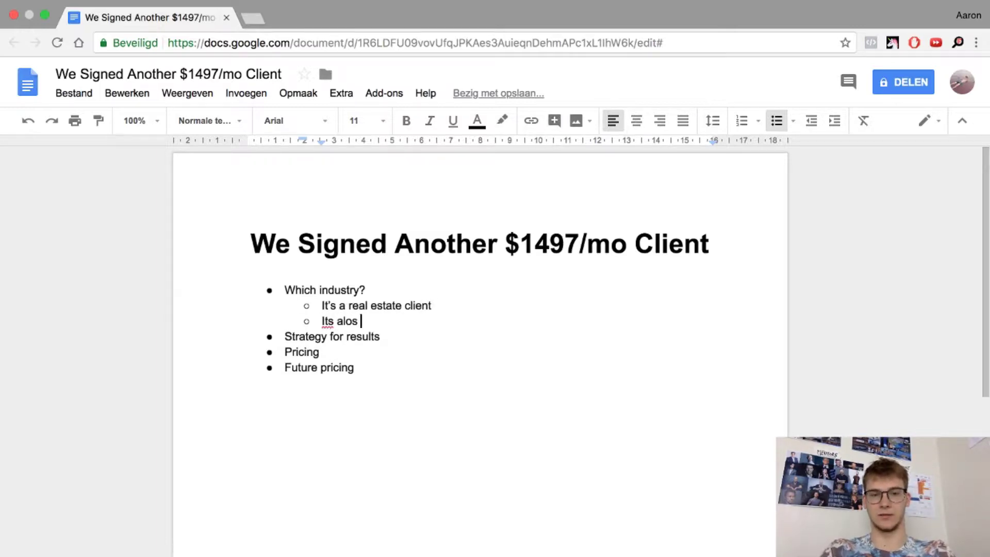
type("o")
key("BackSpace")
key("BackSpace")
key("BackSpace")
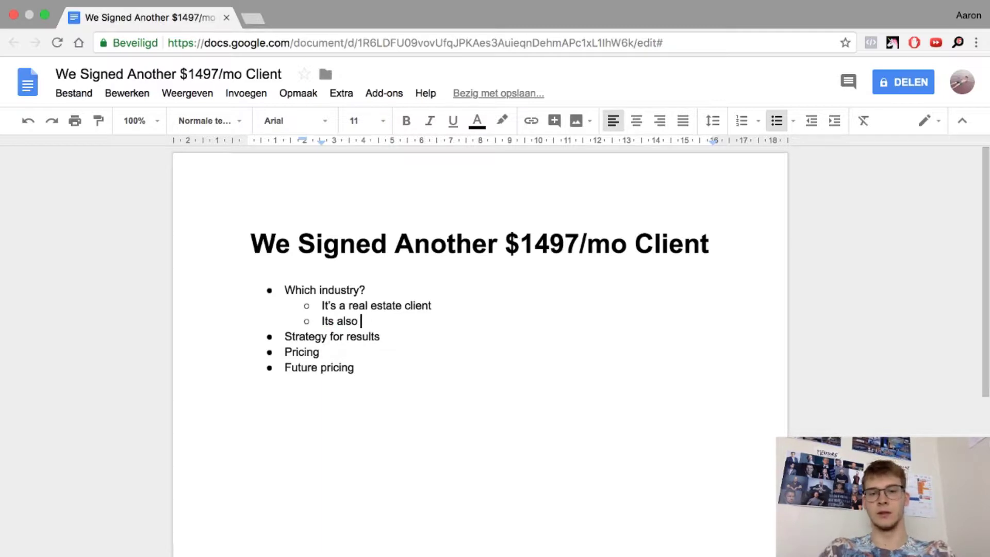
type("our FIRST c")
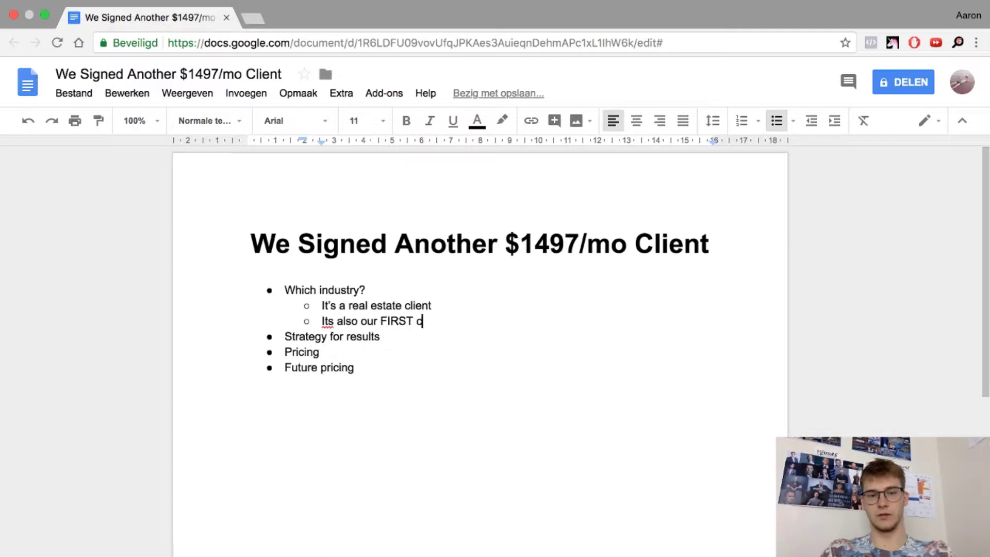
type("eal estate client")
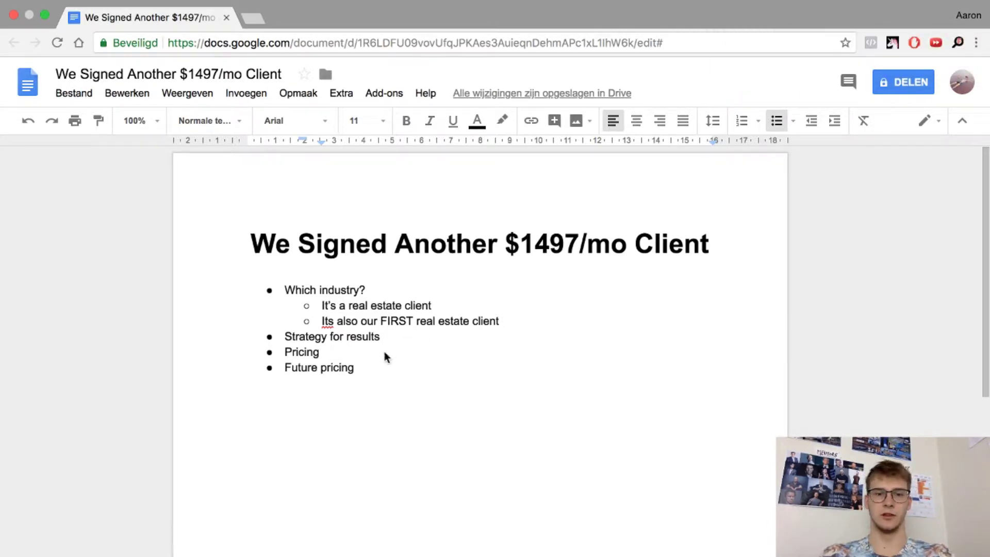
left_click(418, 333)
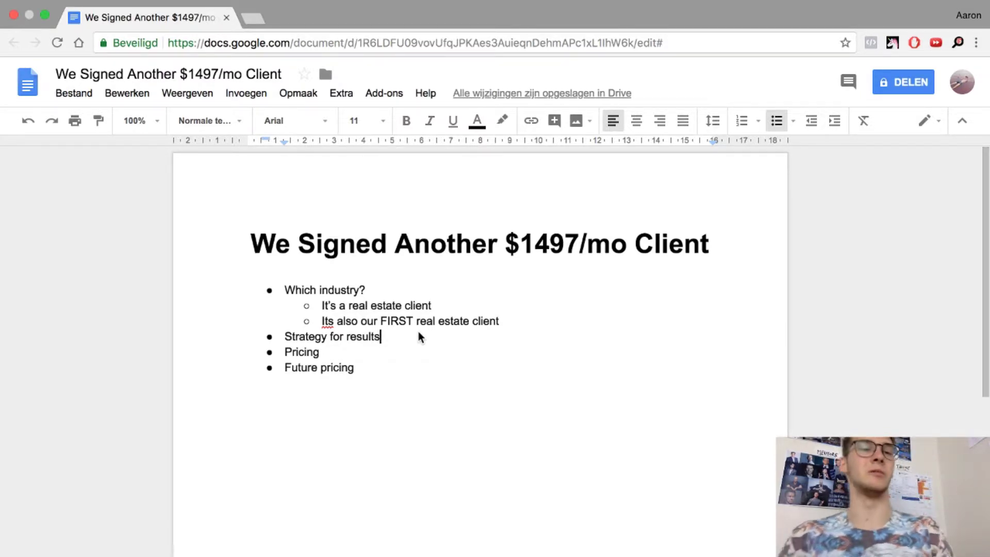
key("Return")
Add sub-bullets about retargeting website visitors and a Facebook lead under Strategy for results.
key("Tab")
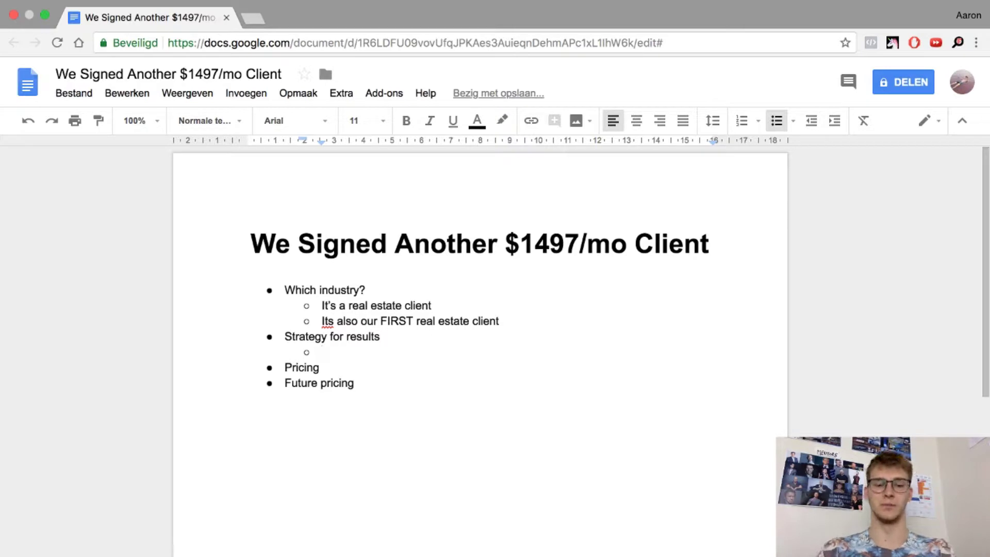
type("We wll retar")
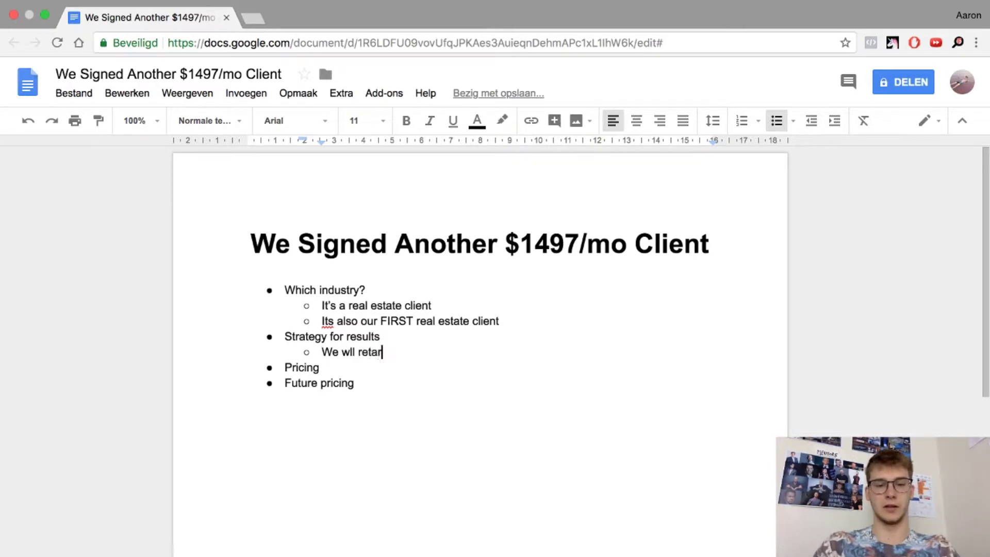
type("get people th")
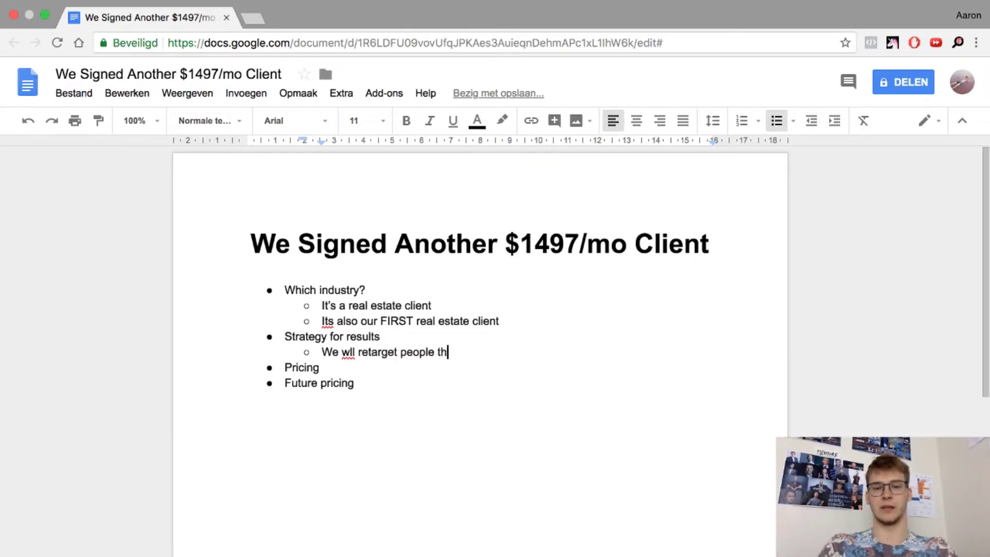
type("at go the")
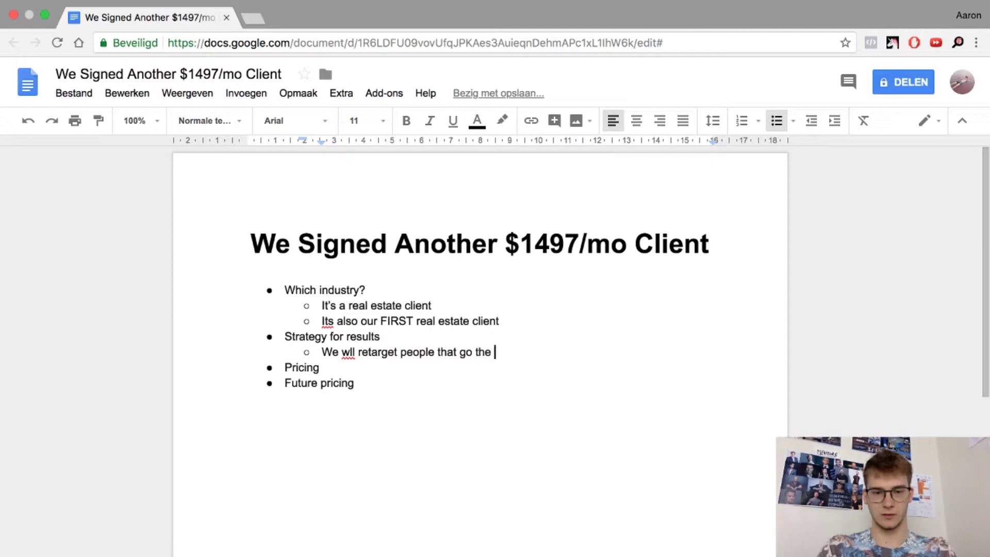
key("BackSpace")
key("BackSpace")
type("to the w")
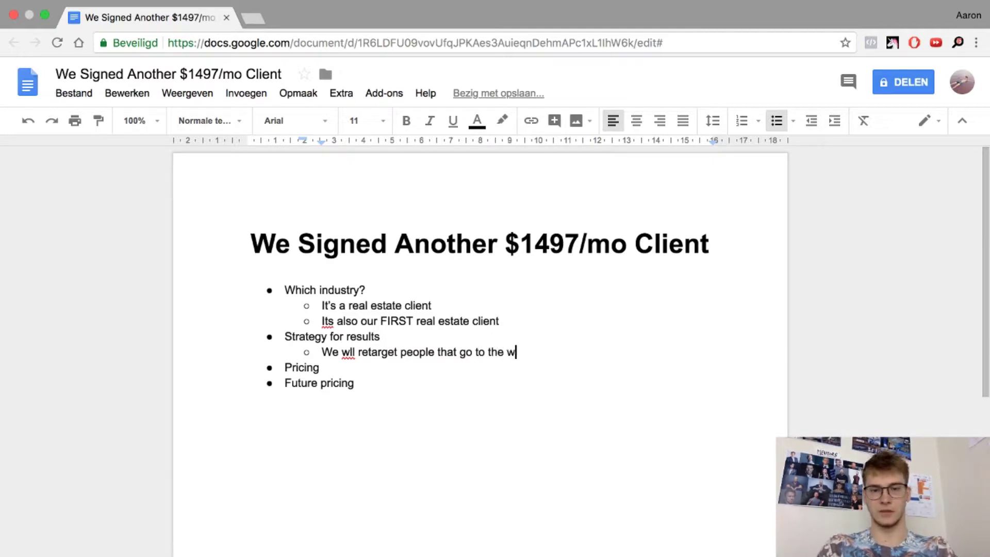
type("ebsite")
key("Return")
type("We")
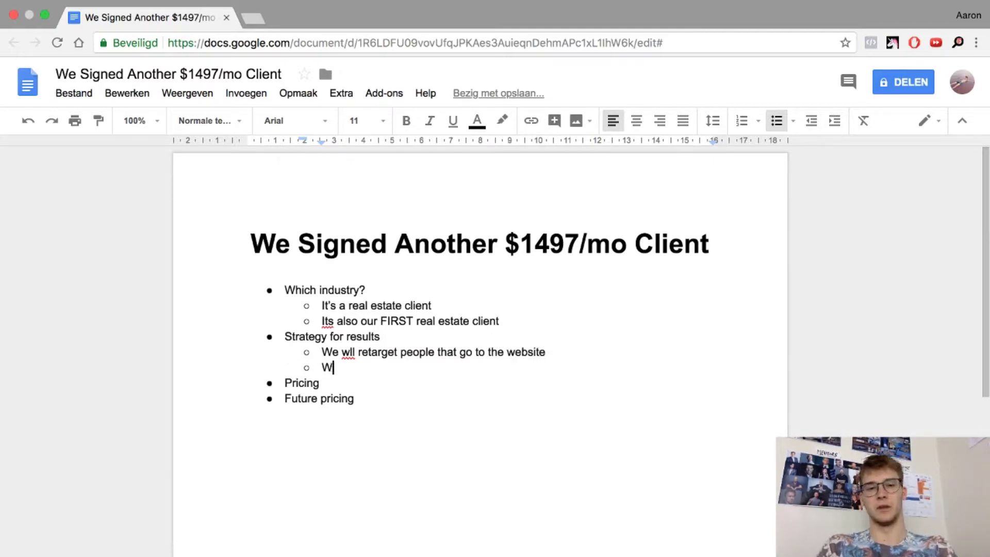
type(" will do an le")
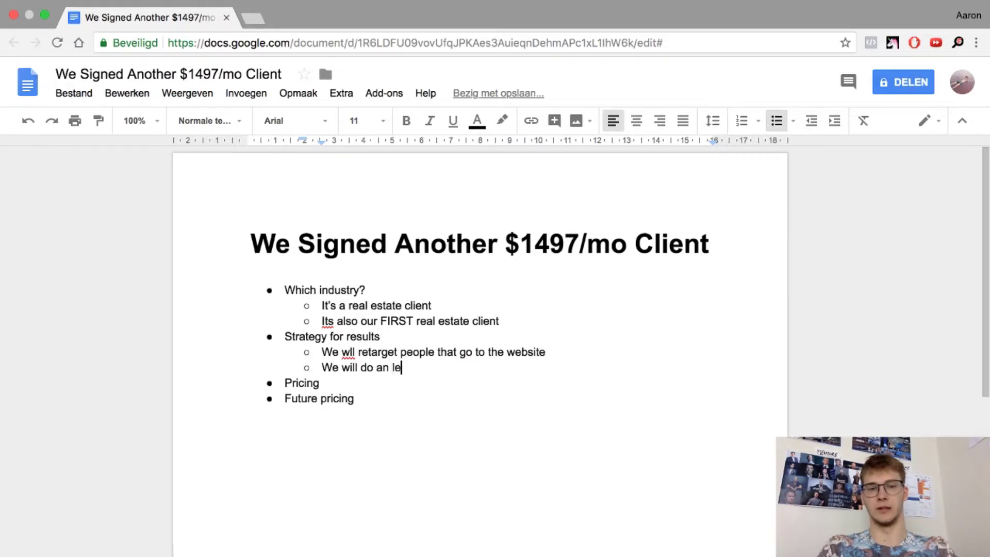
type("ad on Facebook")
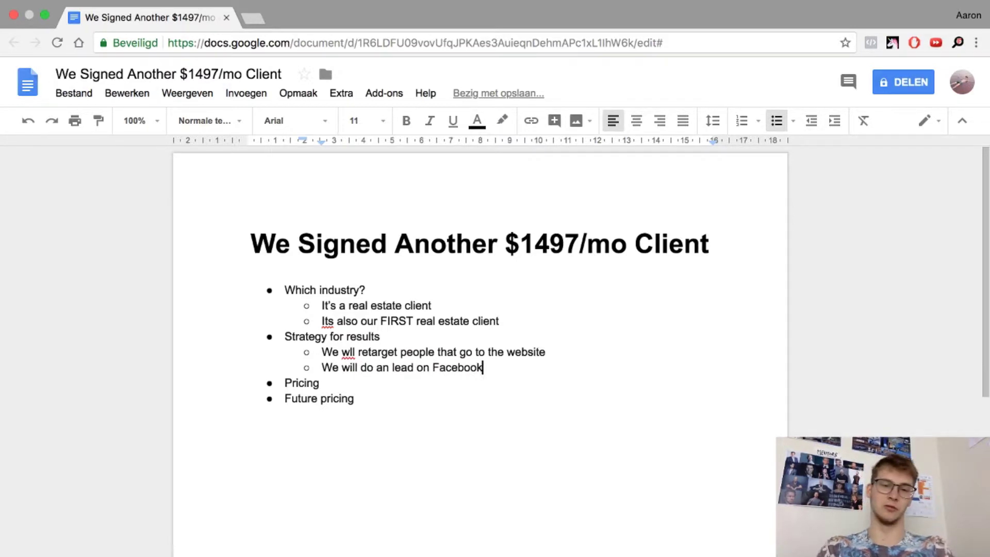
Nest a free-quote point under the Facebook lead bullet, then return to sub-bullet level.
key("Return")
key("Tab")
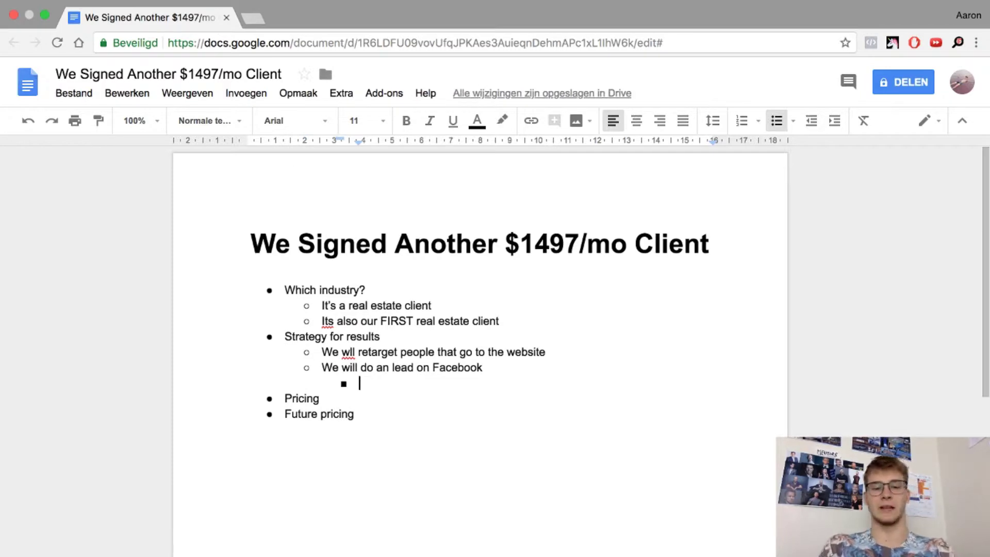
type("A free")
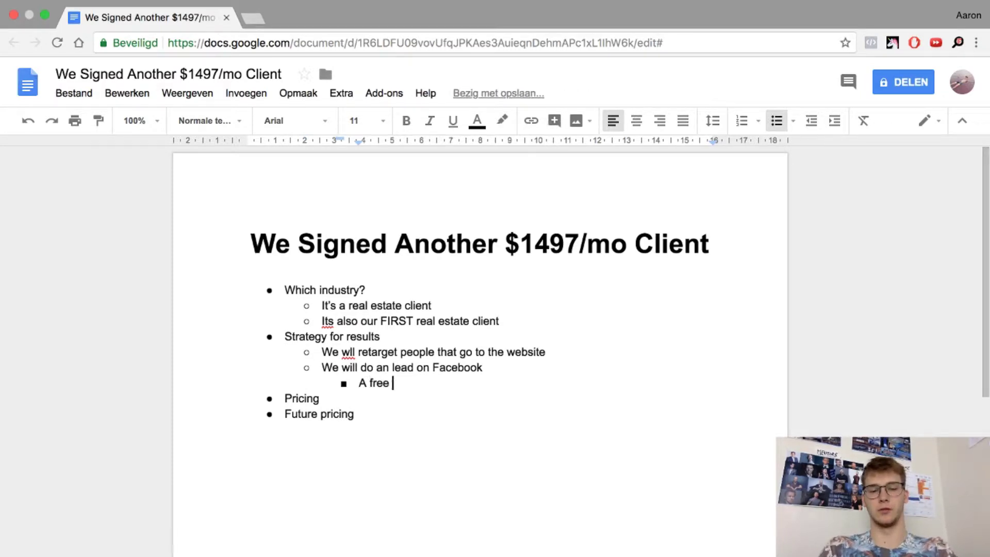
type("quote for people ")
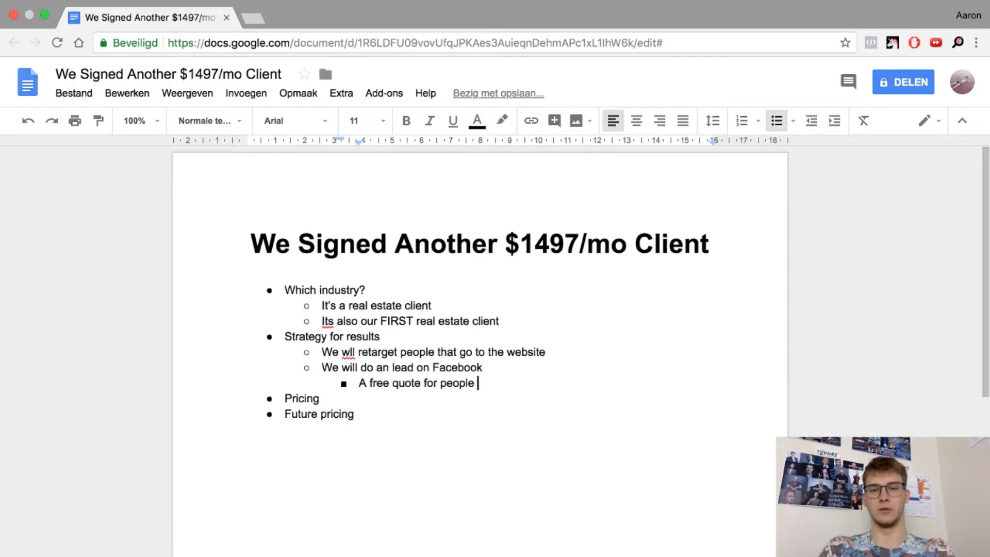
type("who want to s")
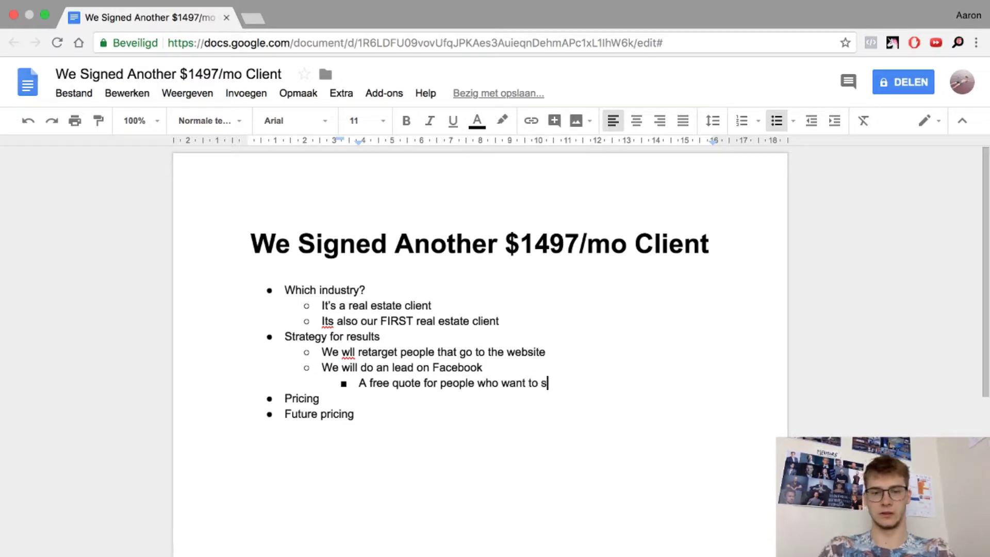
type("ell tbeir")
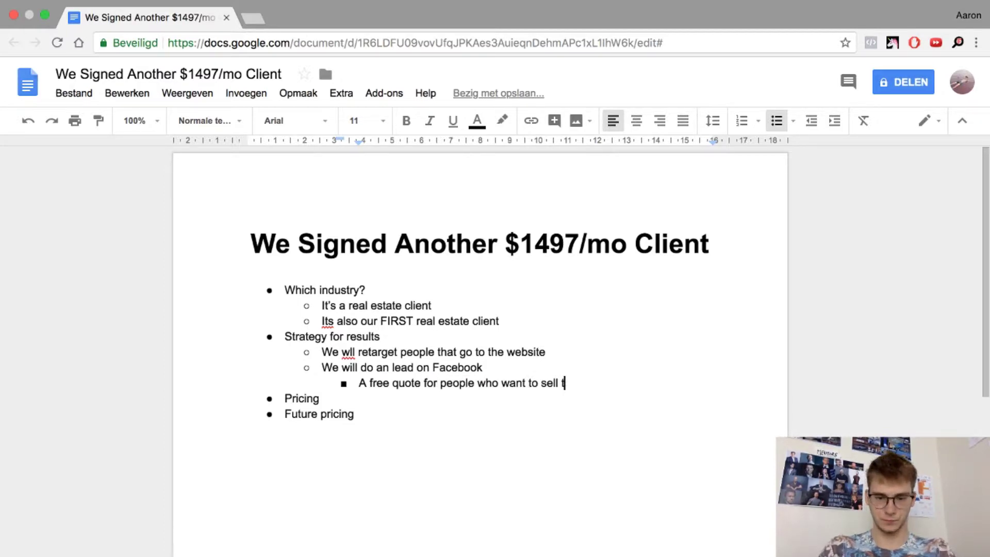
type("heirhome")
key("Return")
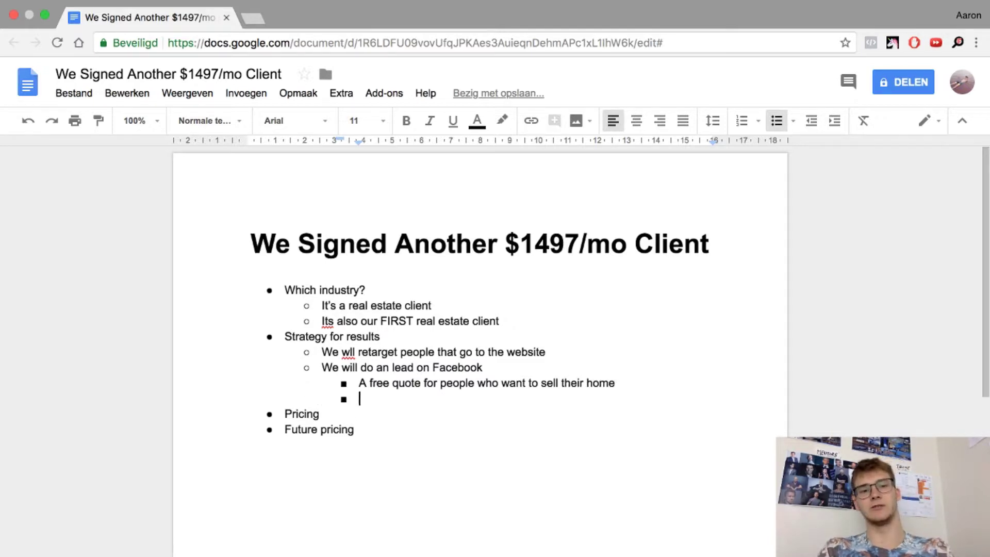
key("shift+Tab")
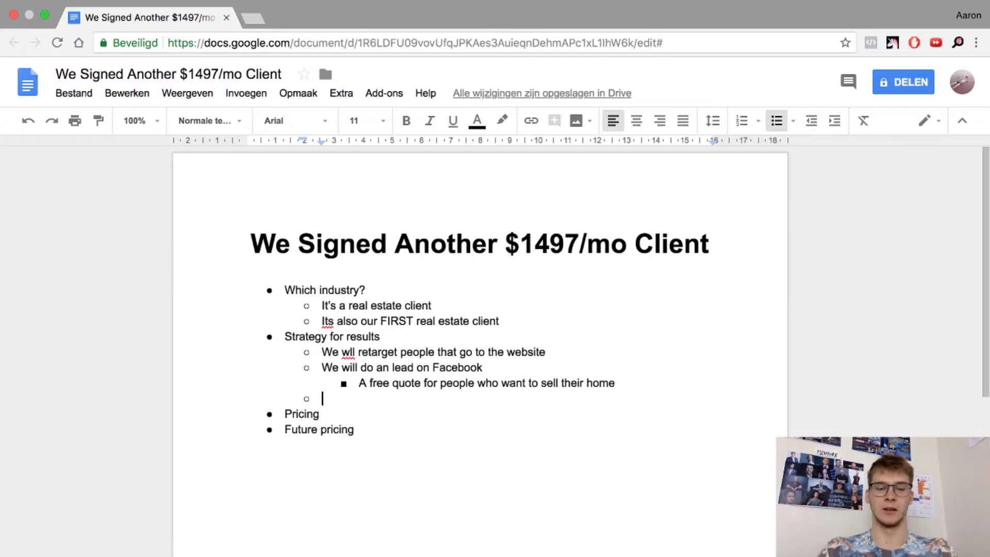
Add the sub-bullet 'People who sell are the best leads'.
type("We")
key("BackSpace")
key("BackSpace")
type("Peopl")
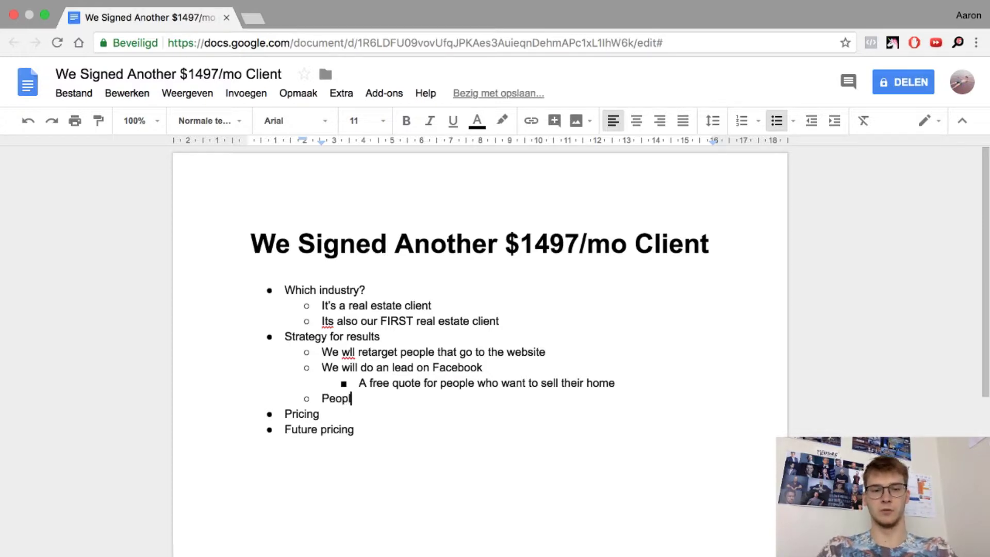
type("e who sell are th")
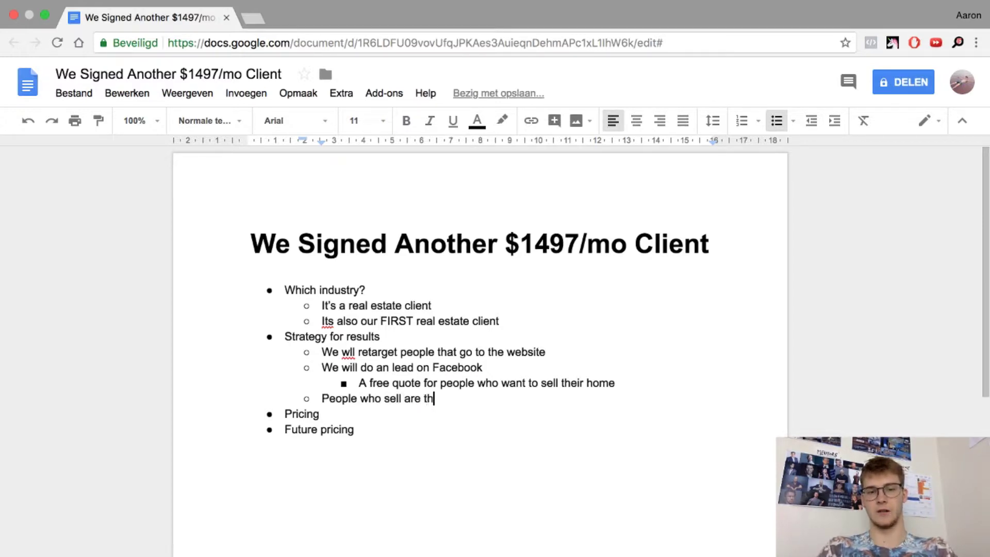
type("e best leads")
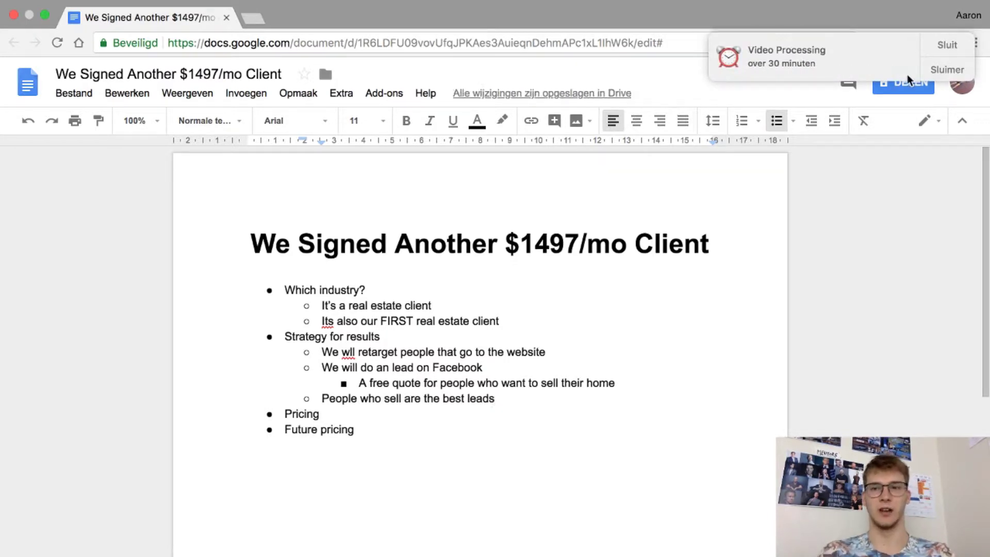
left_click(947, 44)
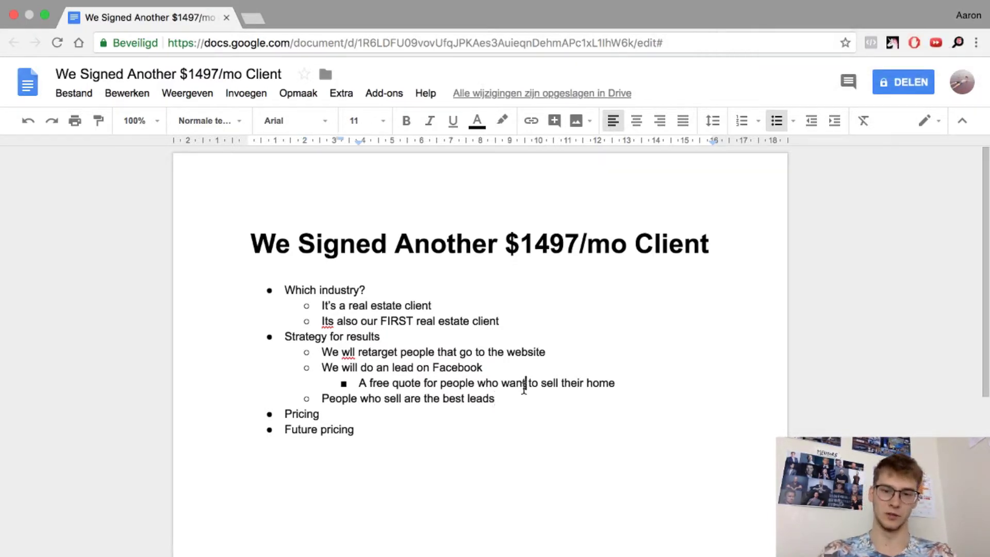
left_click(524, 387)
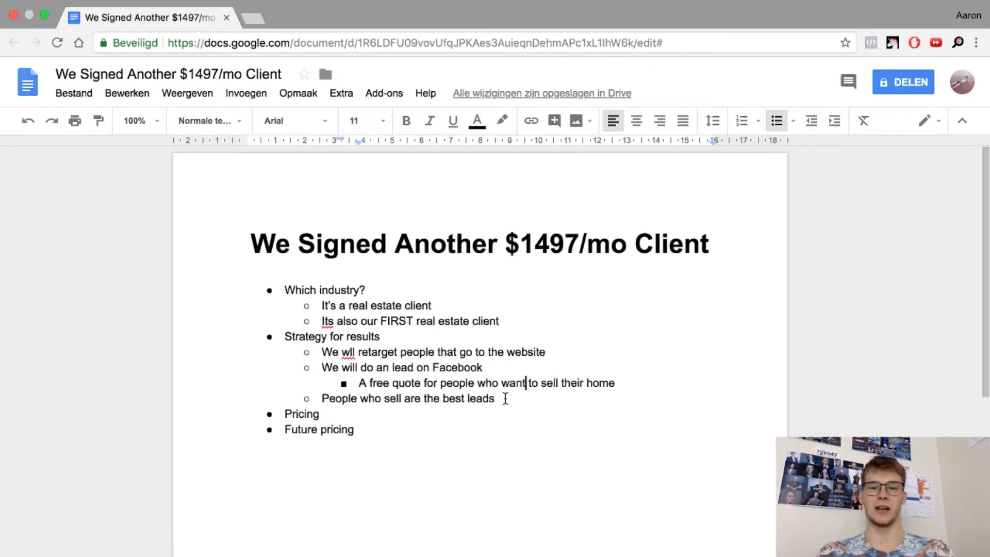
left_click(506, 399)
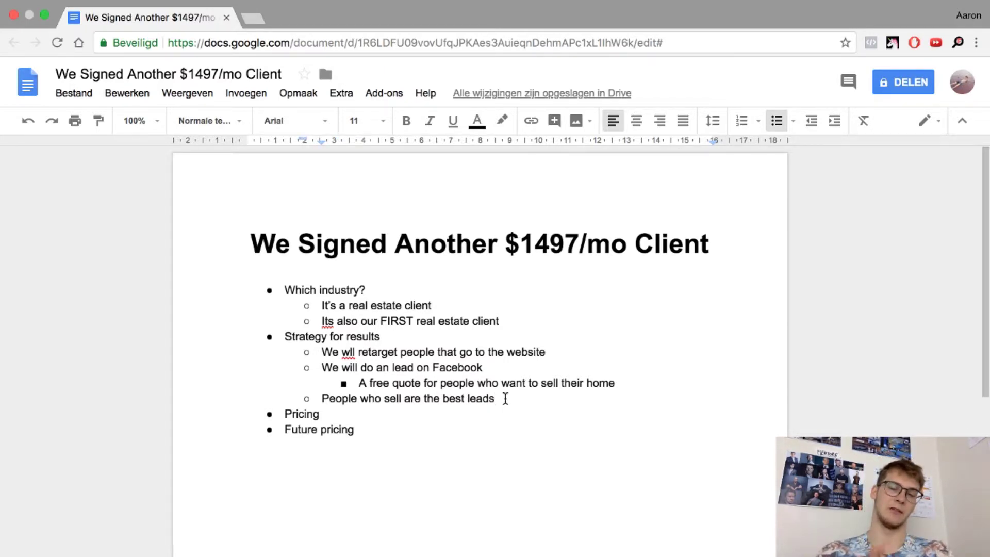
Nest two reasons under it: buying another home and the agent's double commission.
key("Return")
key("Tab")
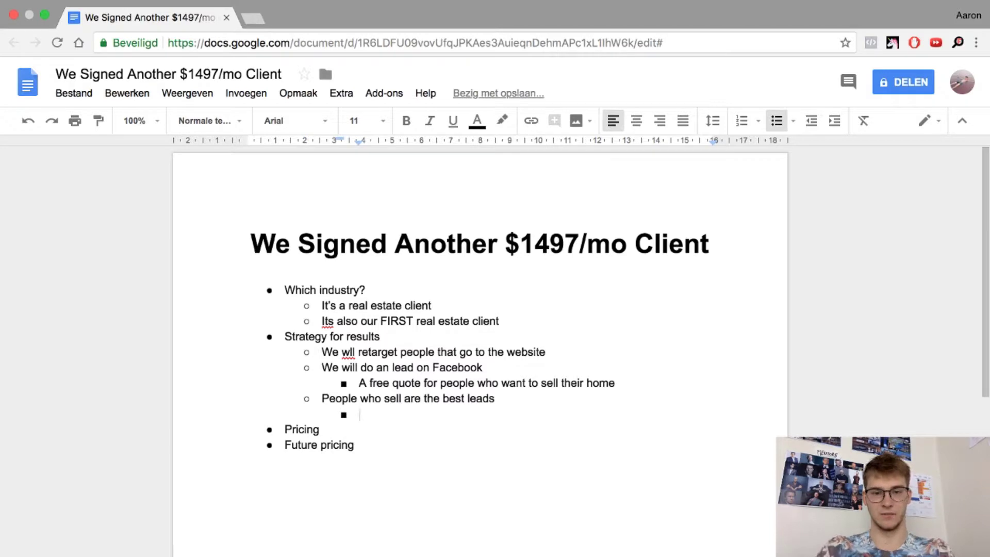
type("If you sell your home you will probably b")
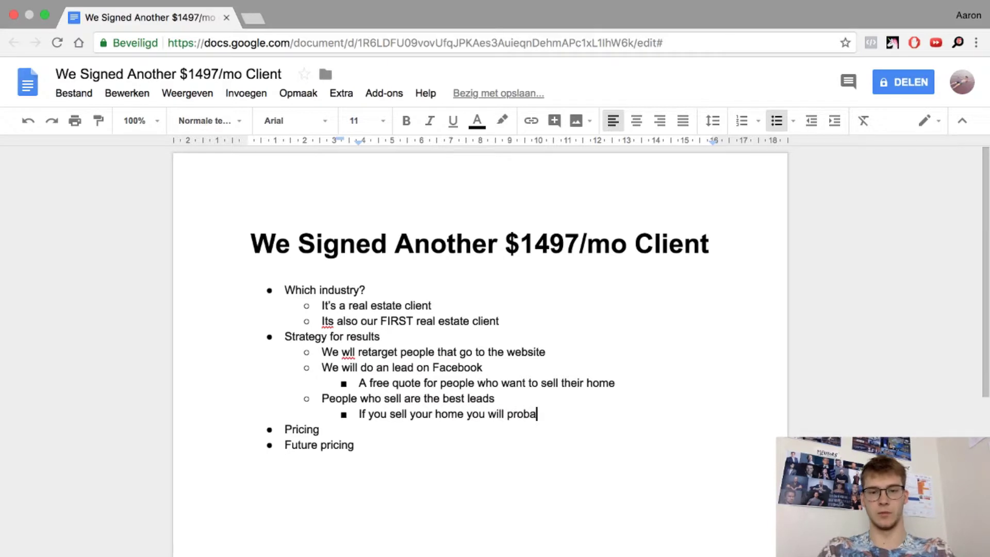
type("uy anothe")
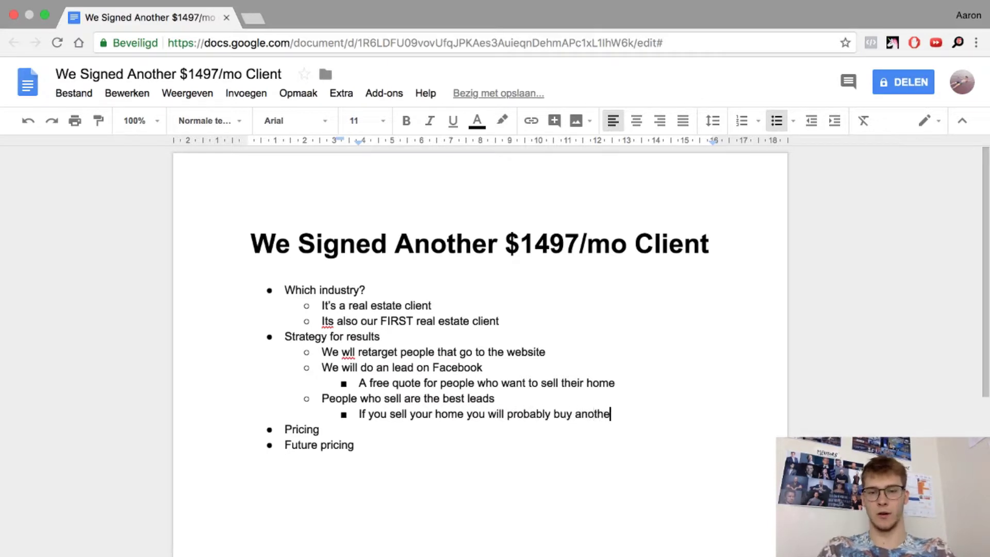
type("r home")
key("Return")
type("Our a")
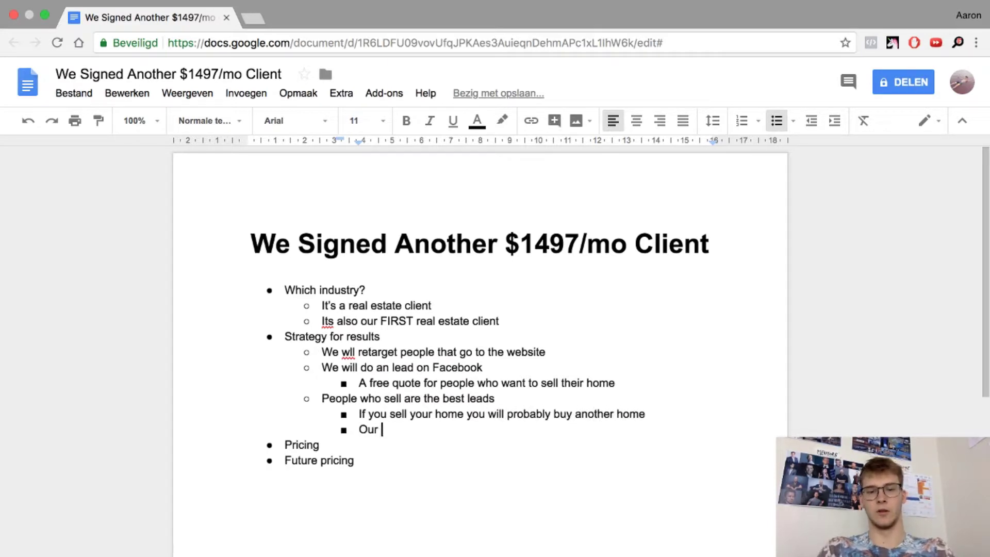
type("gent va")
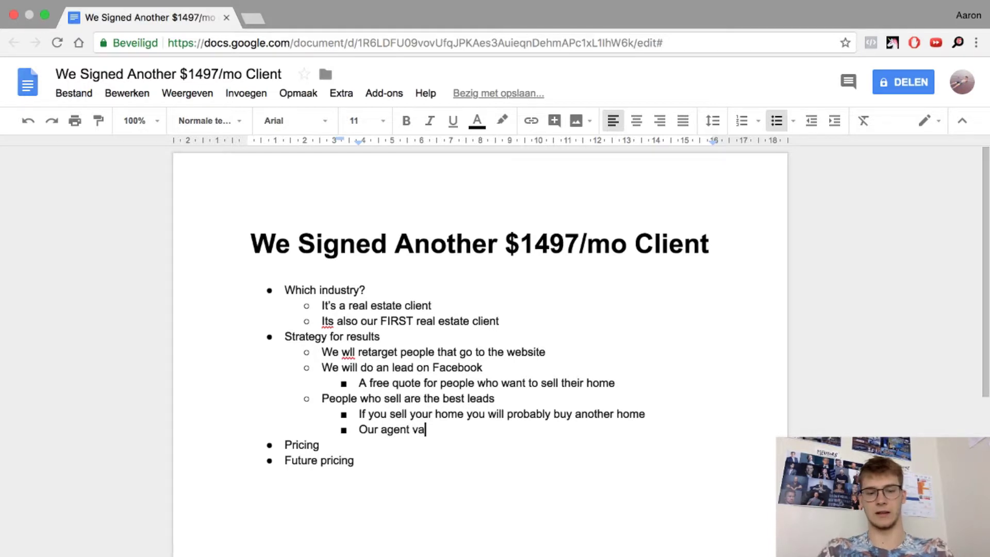
key("BackSpace")
key("BackSpace")
type("can get double ")
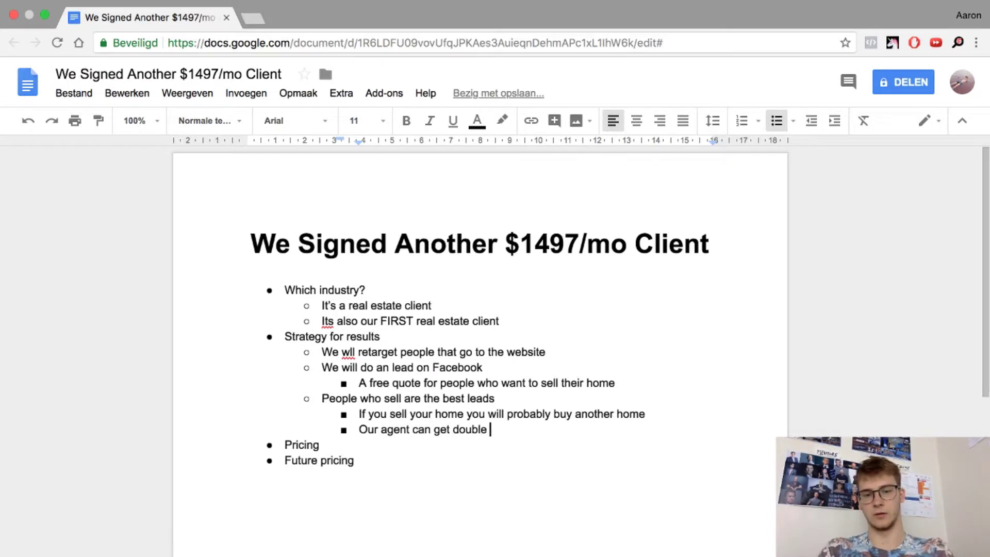
type("commission")
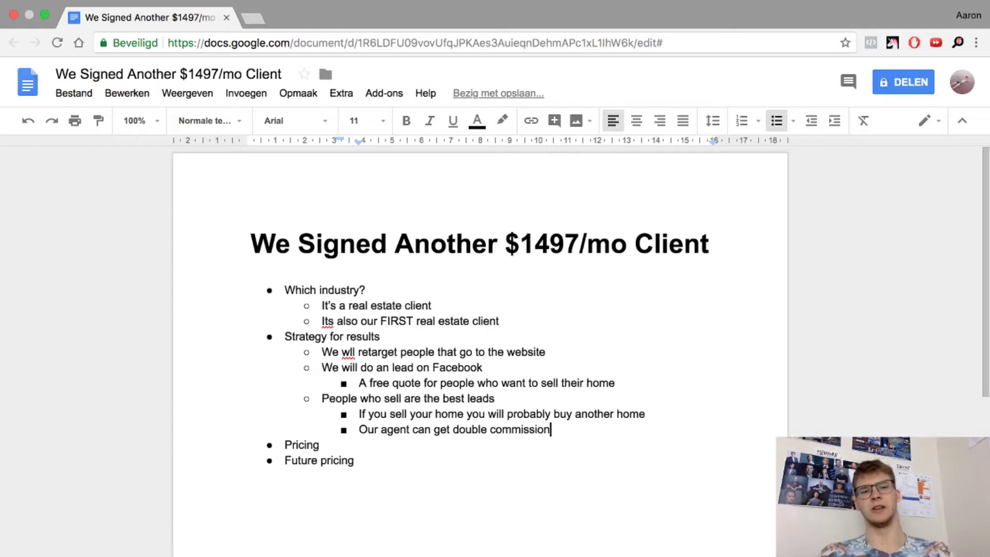
key("Return")
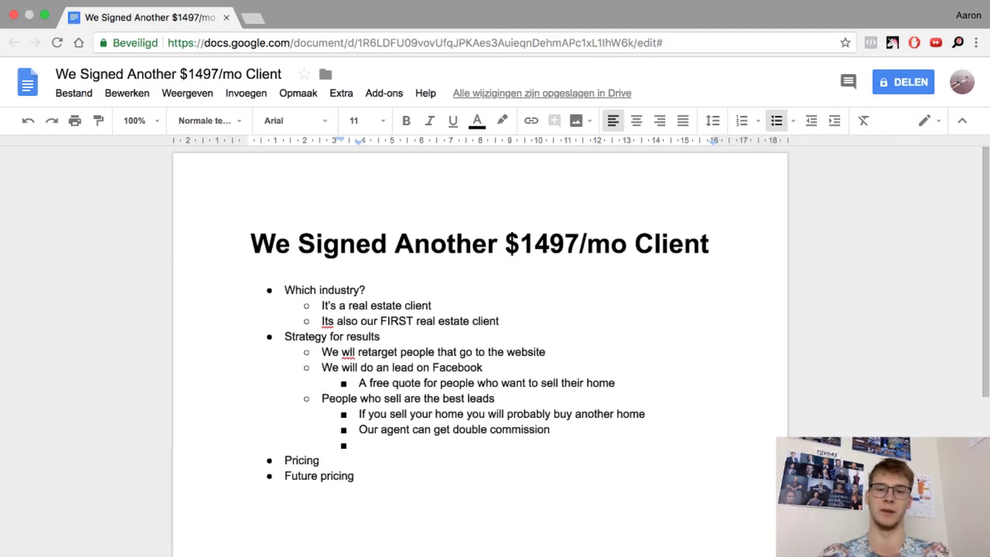
Remove the stray empty bullet and add 'We bought some real estate courses'.
key("shift+Tab")
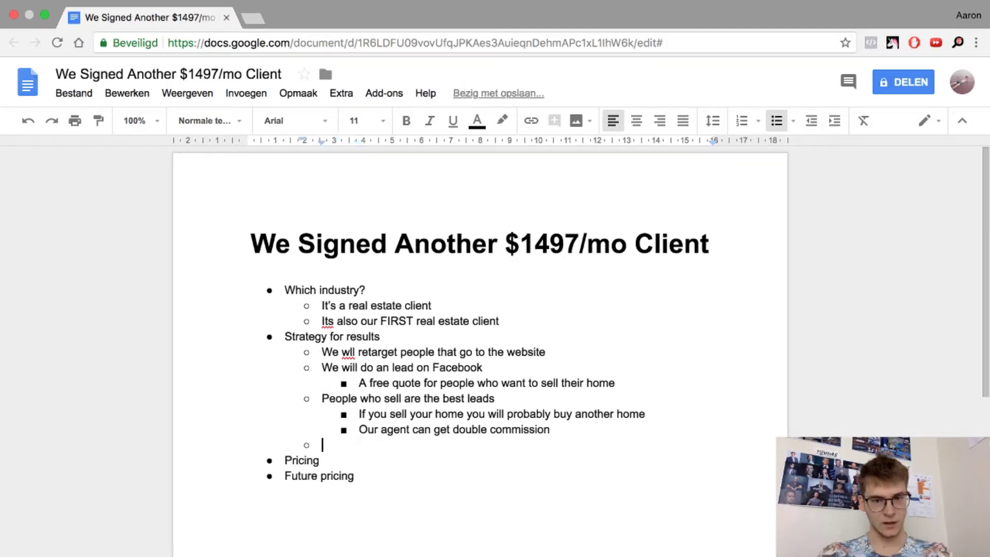
key("shift+Tab")
key("BackSpace")
key("BackSpace")
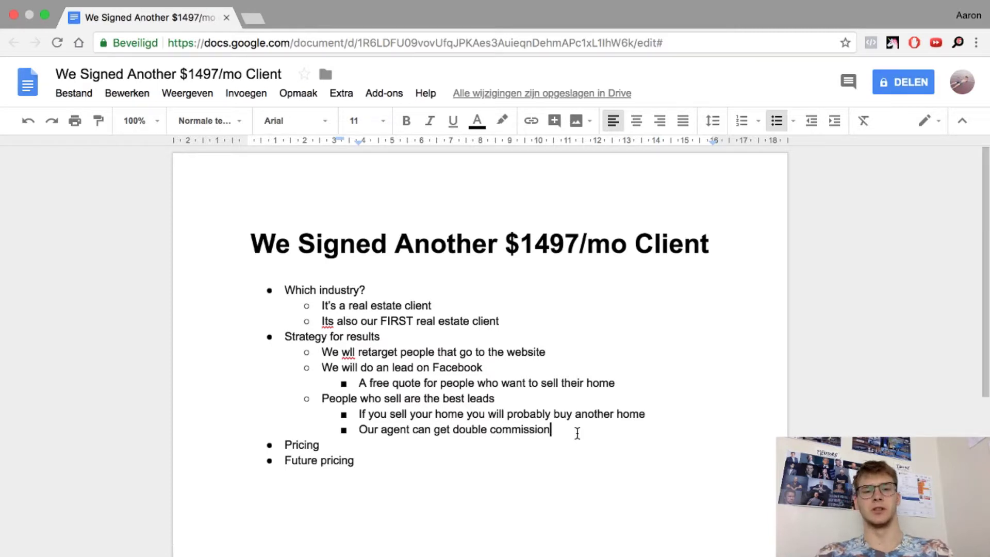
key("Return")
key("shift+Tab")
type("We bought so")
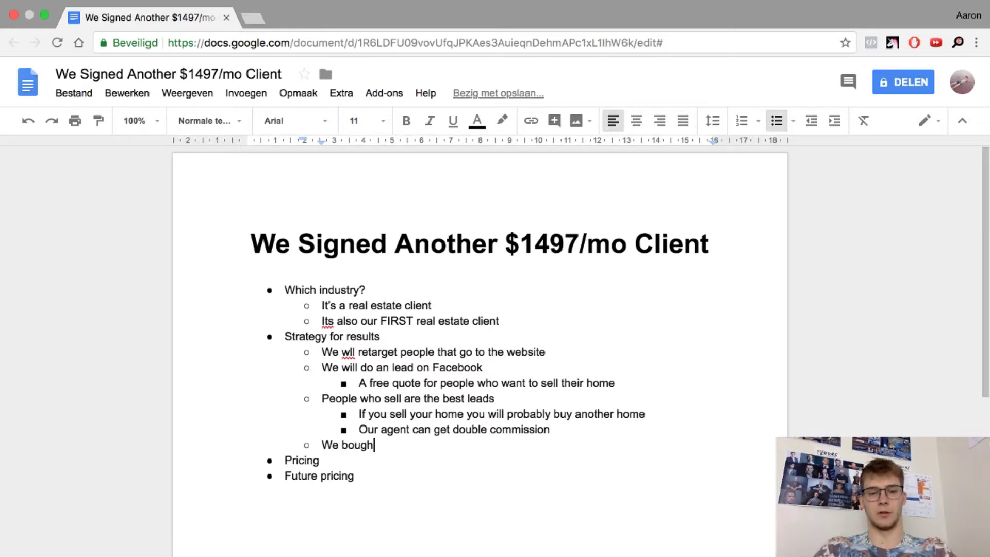
type("m")
key("BackSpace")
key("BackSpace")
type("some re")
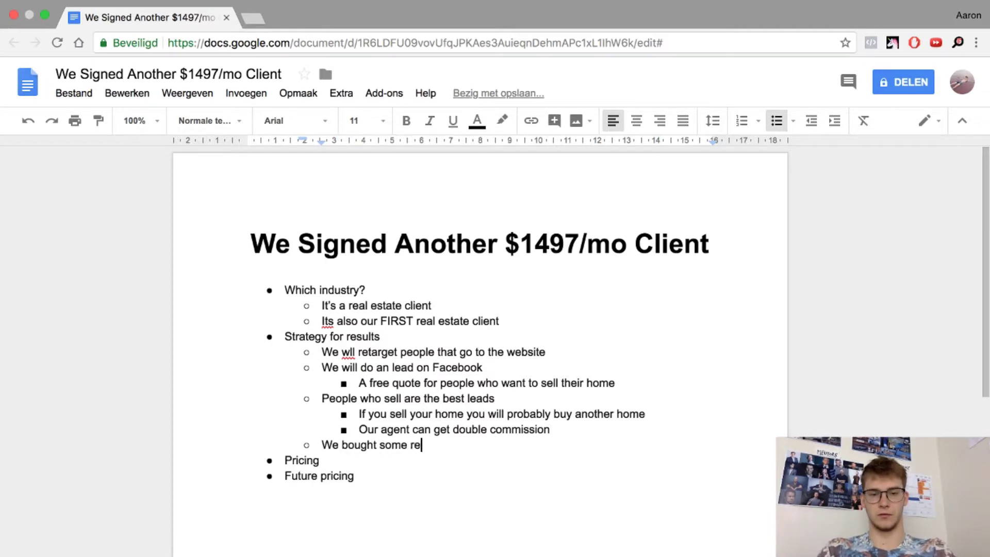
type("al estate co")
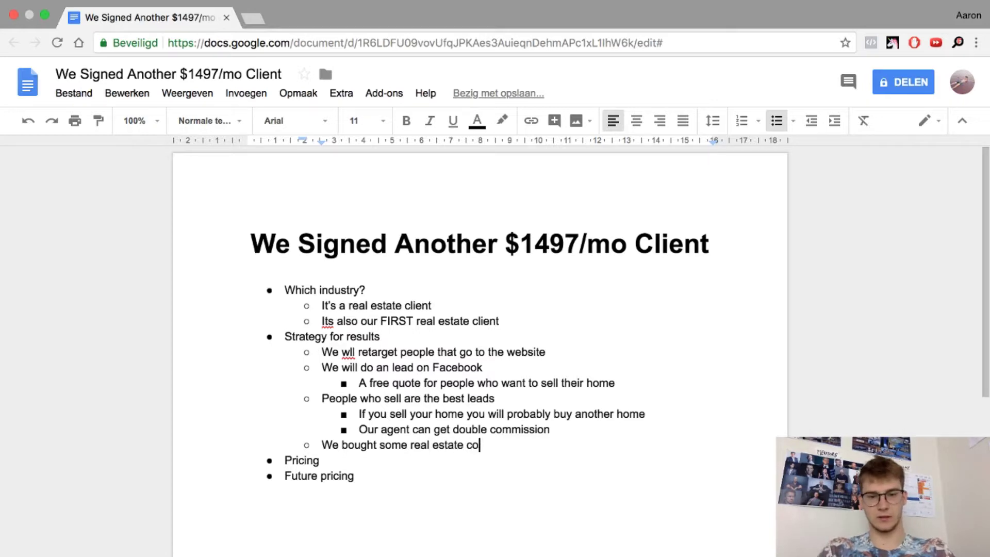
type("urses")
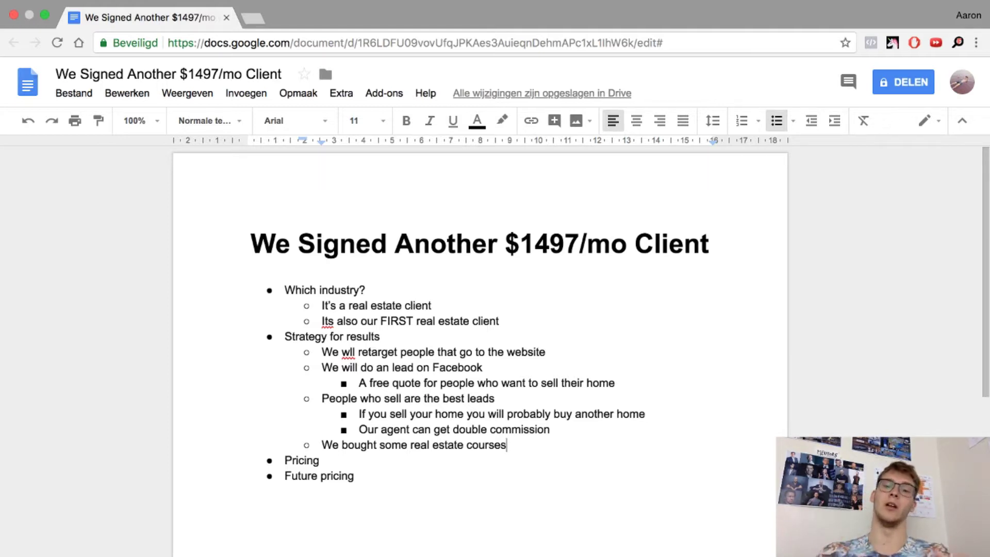
Add the Pricing sub-bullet 'They are paying us 1497 a month'.
scroll(577, 431, "down", 3)
left_click(345, 369)
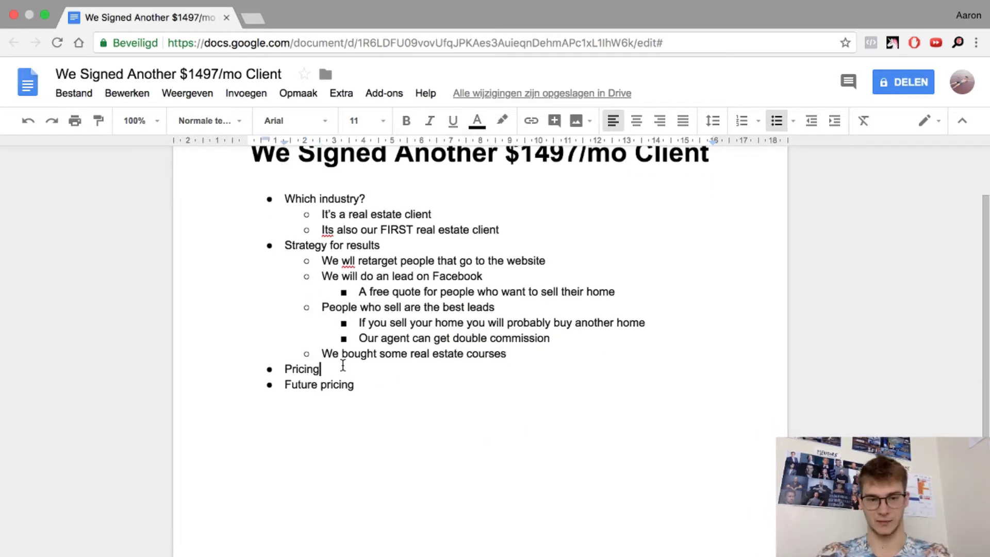
key("Return")
key("Tab")
type("They a")
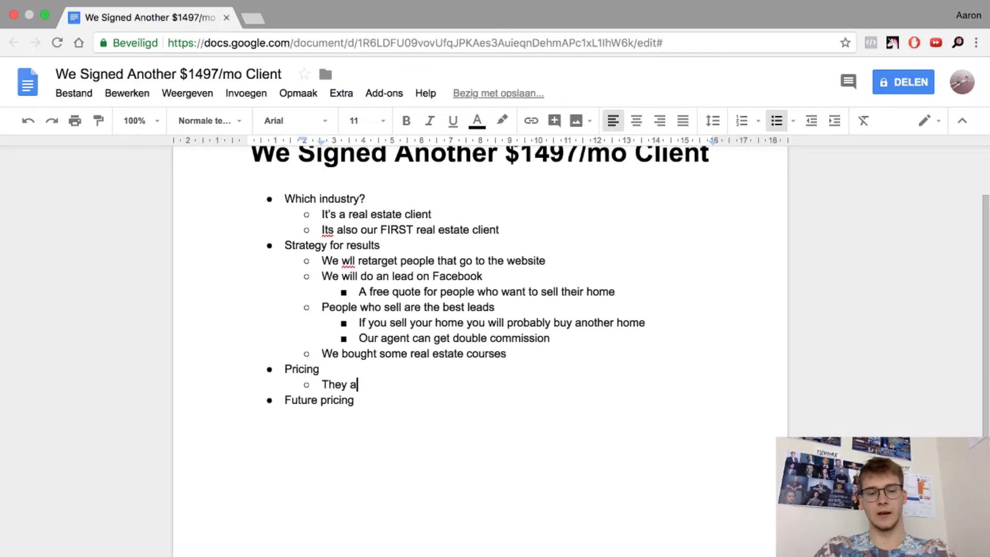
type("re paying us ")
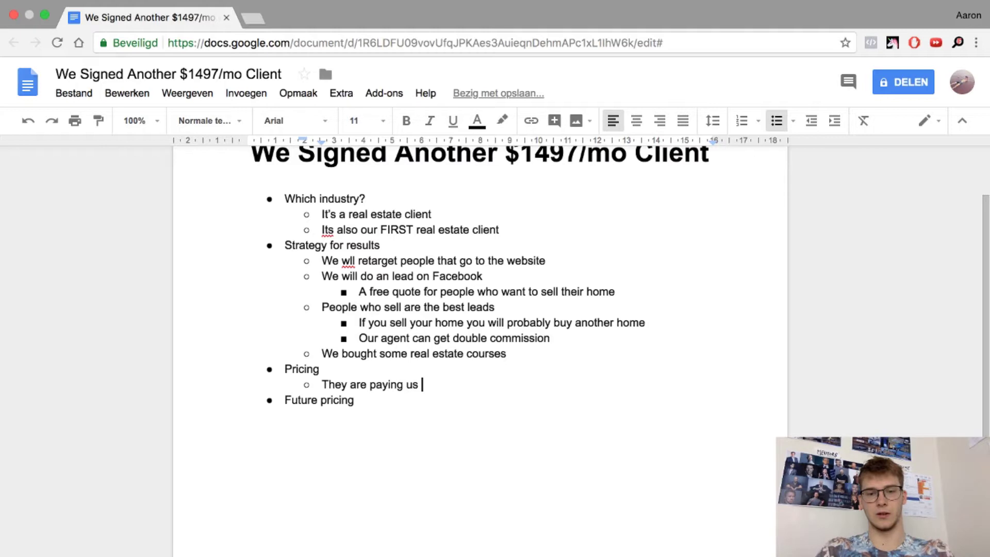
type("1497 a month")
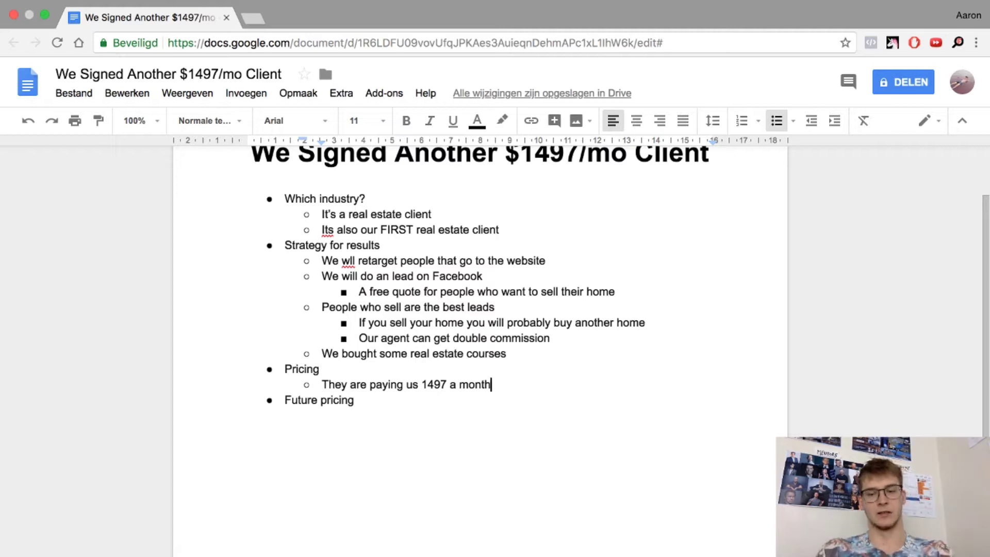
Add Pricing sub-bullets 'Its not a lot of work' and 'And we dont need alot of leads'.
key("Return")
type("Its not a lot ")
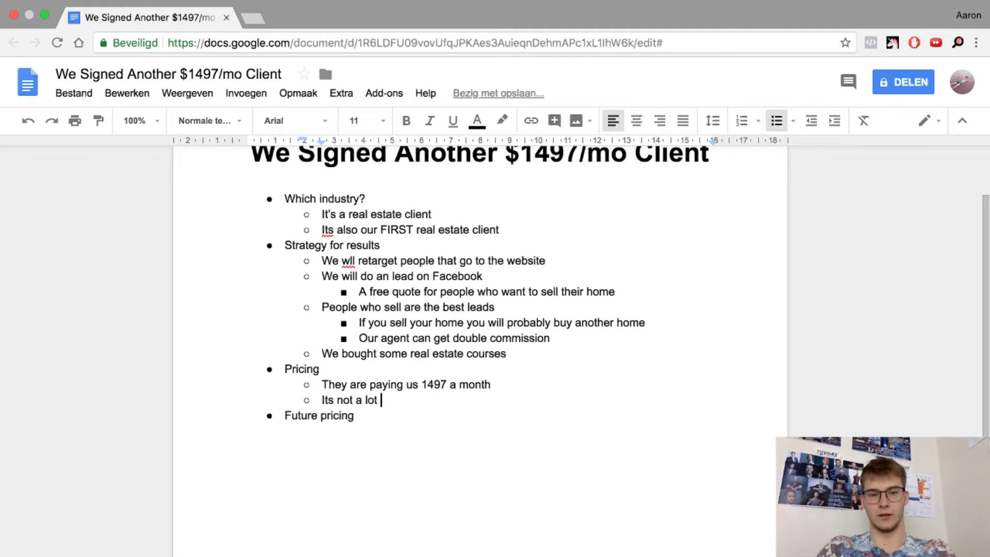
type("of work a")
key("BackSpace")
key("Return")
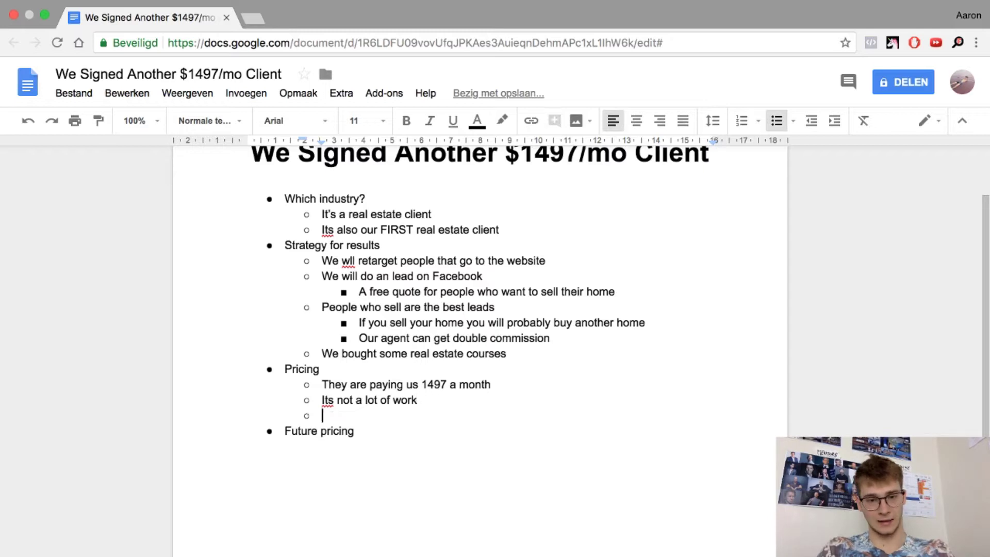
type("And we dont nee")
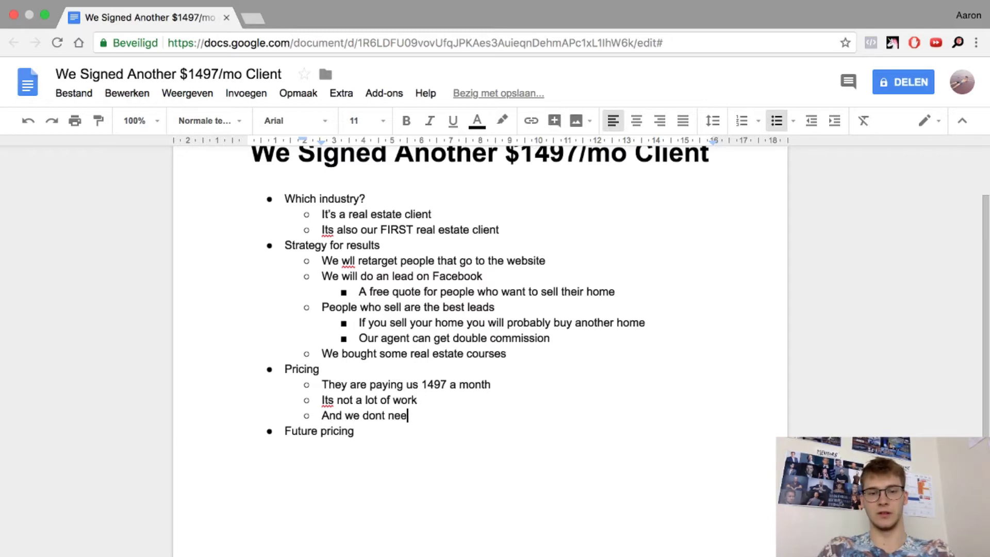
type("d ")
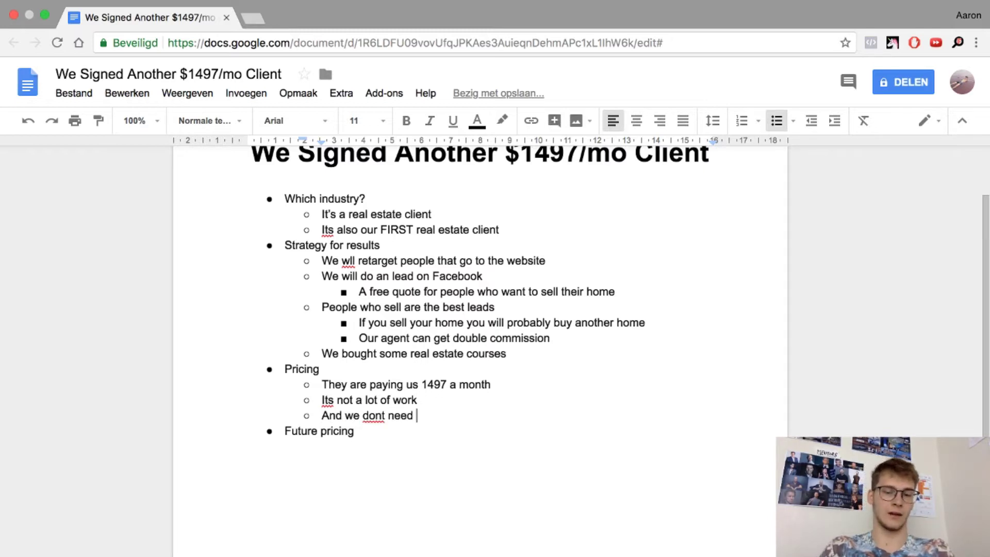
type("alot of ")
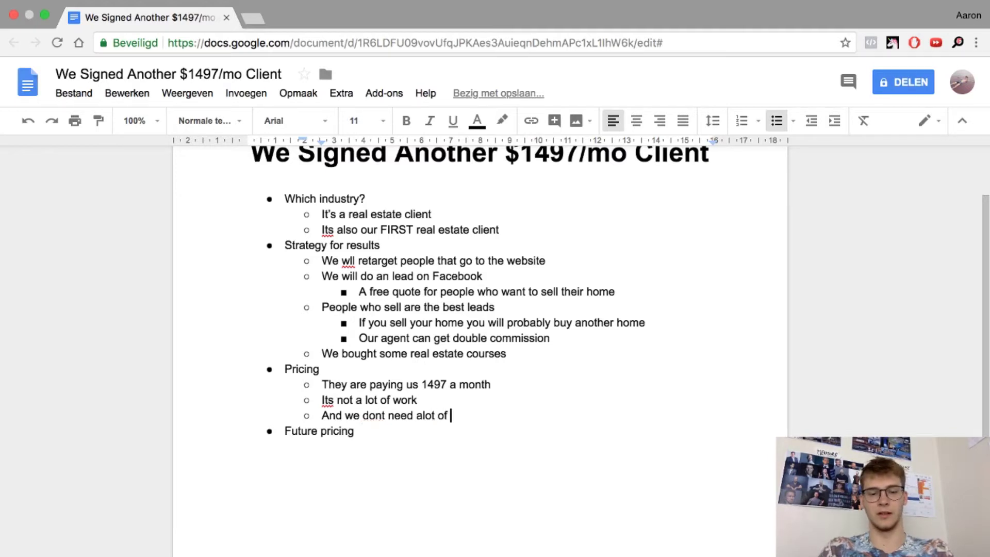
type("leads")
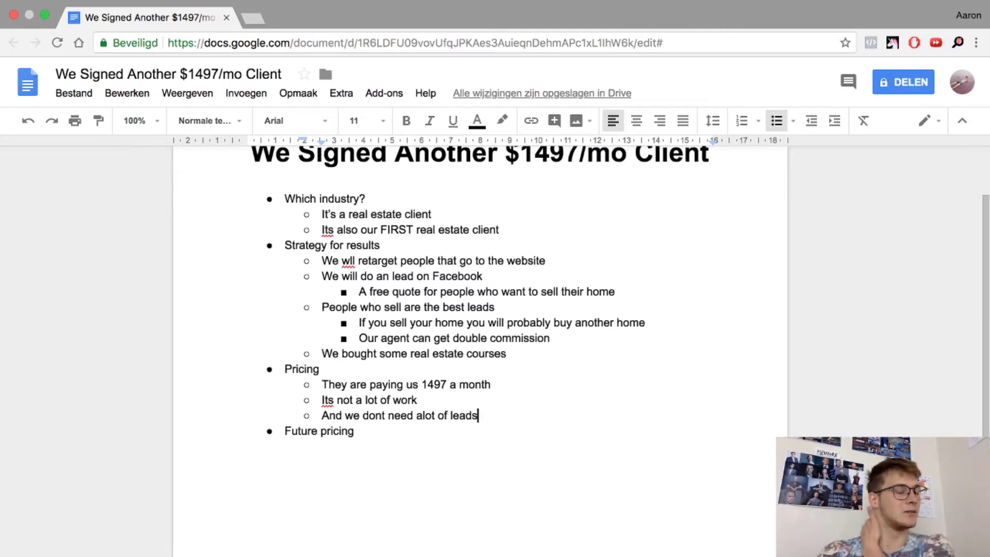
scroll(290, 353, "down", 3)
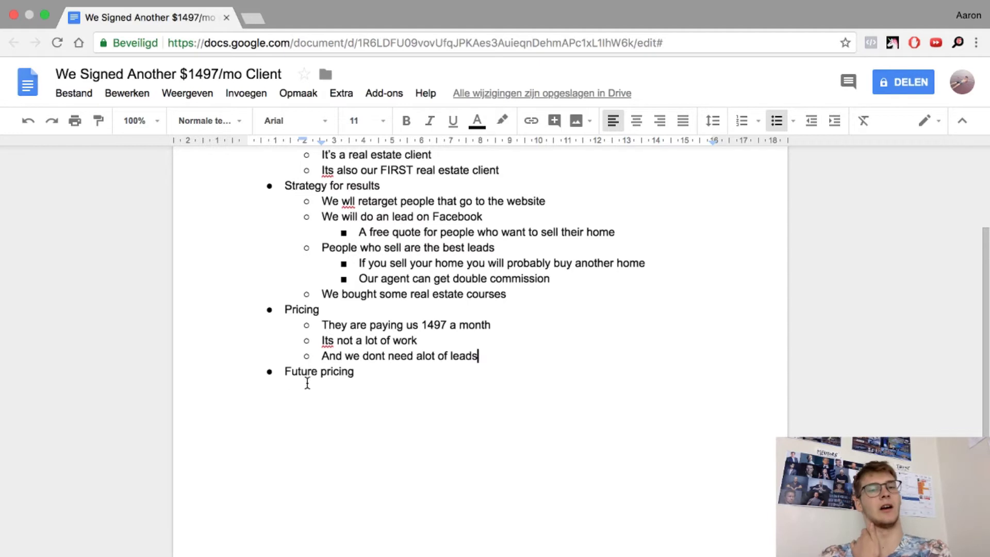
Nest 'When we do the work really good we get a lot of results' under Future pricing, plus a deeper empty bullet.
left_click(358, 374)
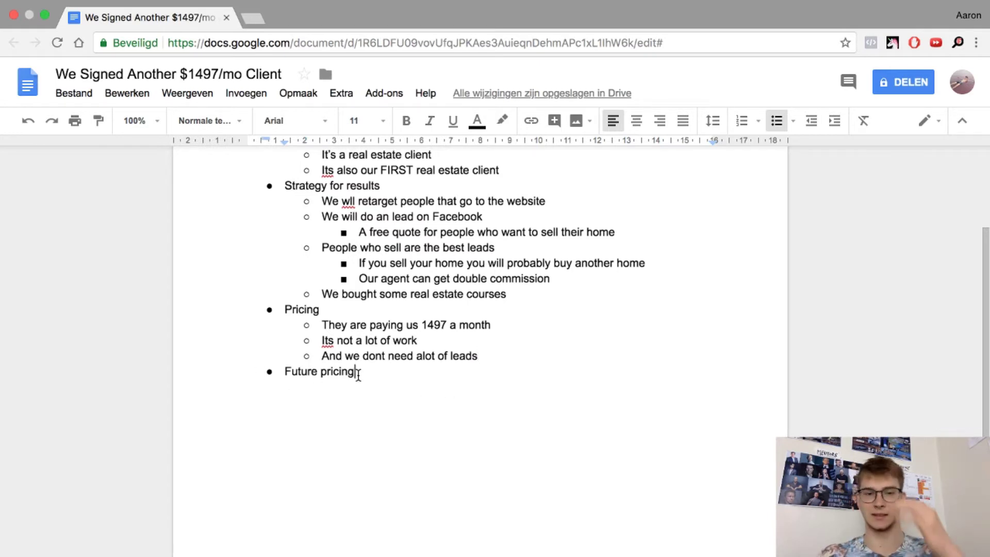
key("Return")
type("@")
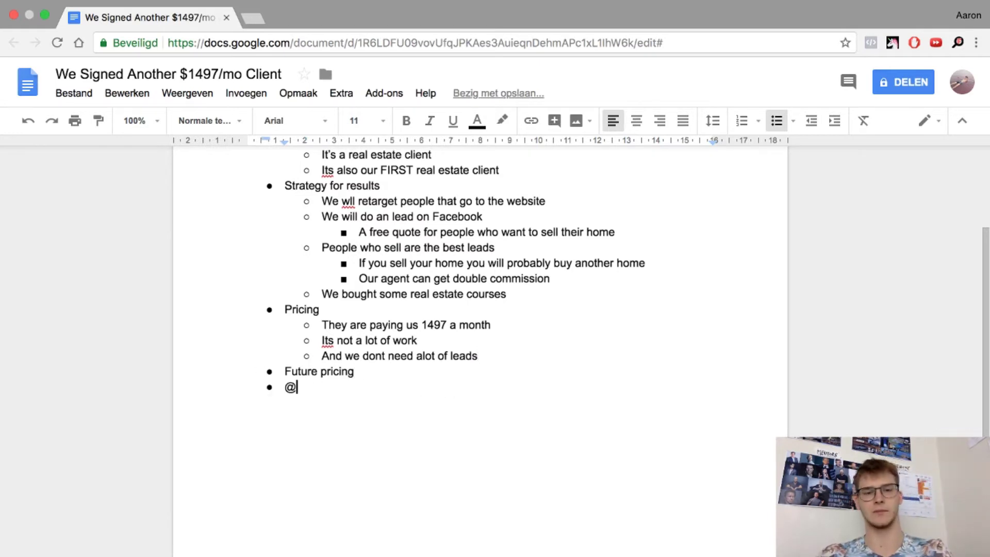
key("BackSpace")
key("Tab")
type("When ")
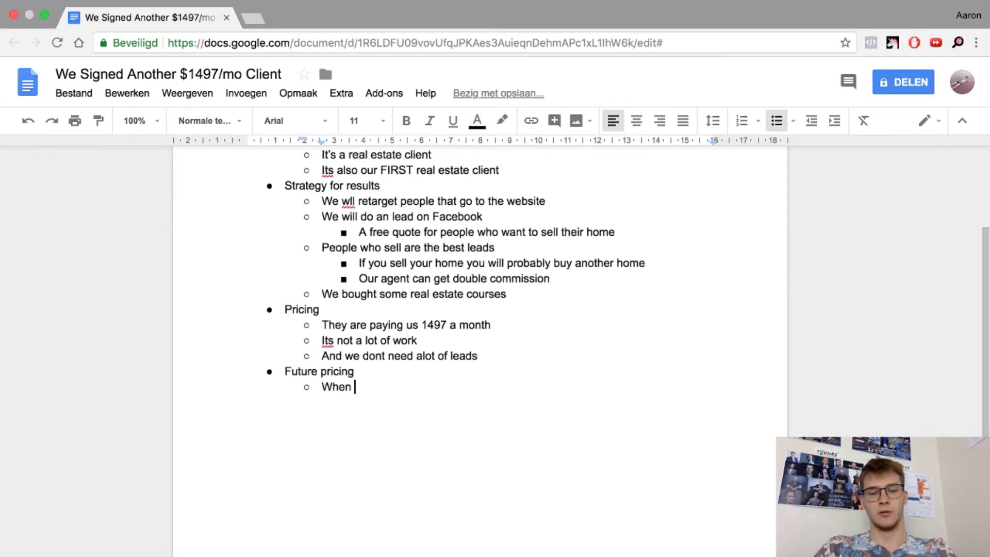
type("we do the wo")
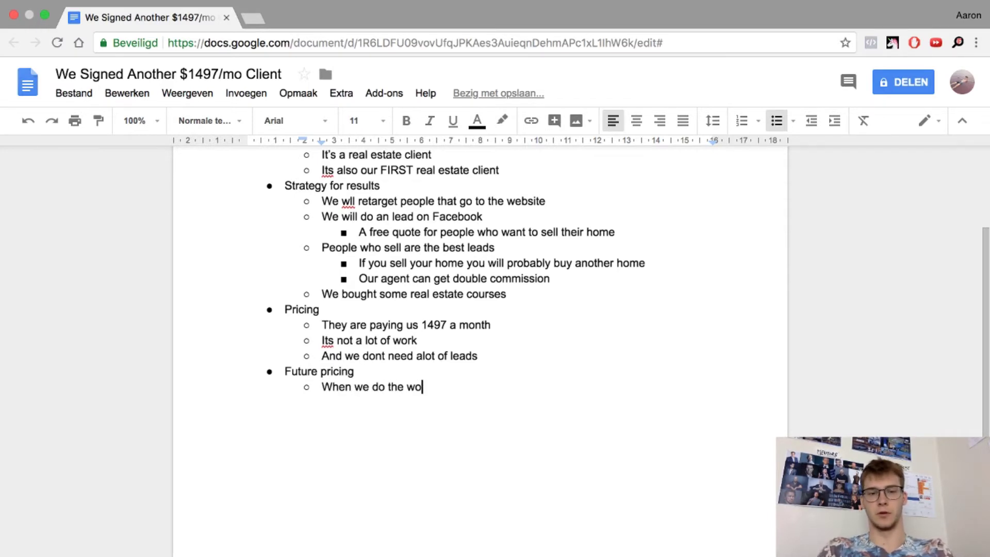
type("rk really good an")
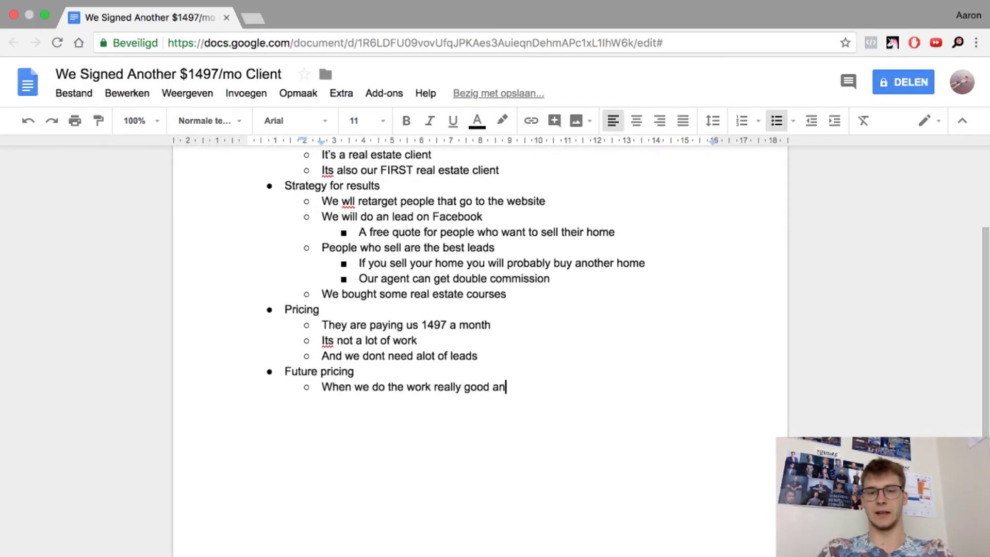
type("d we g")
key("BackSpace")
key("BackSpace")
key("BackSpace")
type("we")
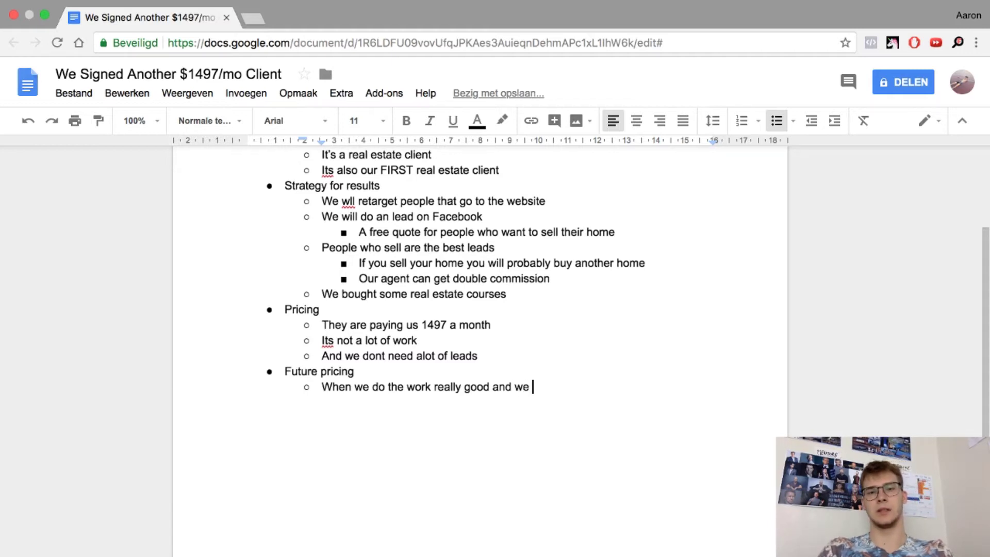
type(" get a lot of re")
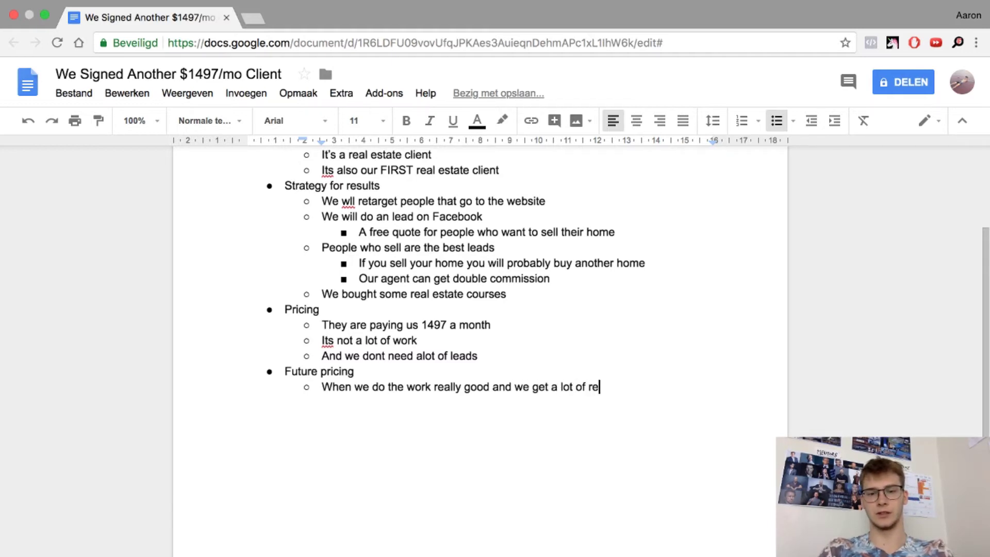
type("sults")
key("Return")
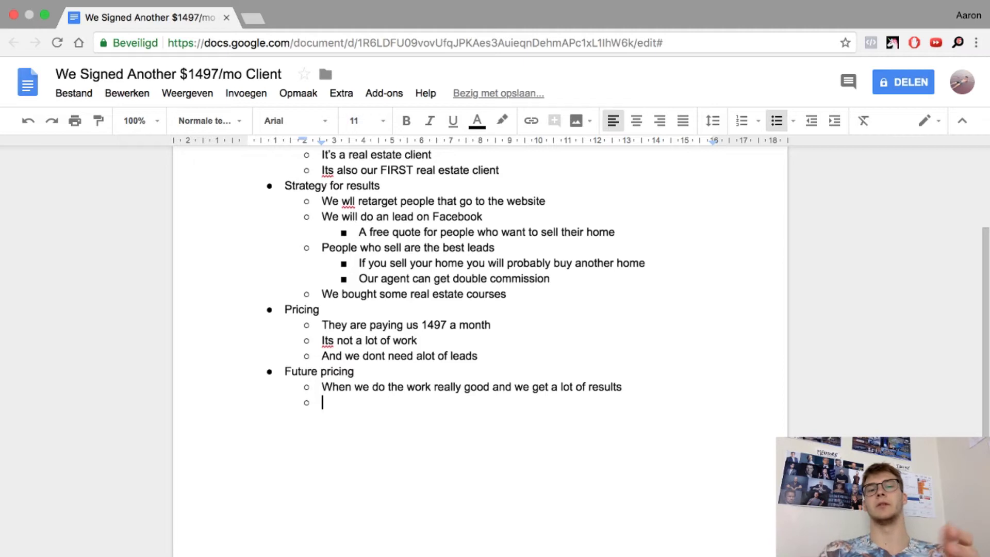
key("Tab")
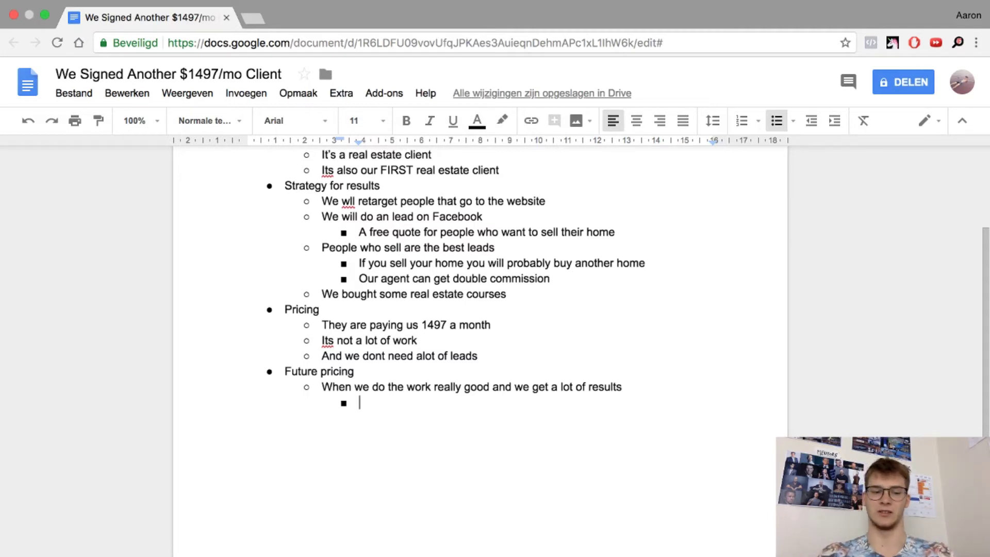
Type four nested points: 12 or 13 locations, huge results, marketing other locations, '12 times 1.2k = 14.400/mo'.
type("They have 1")
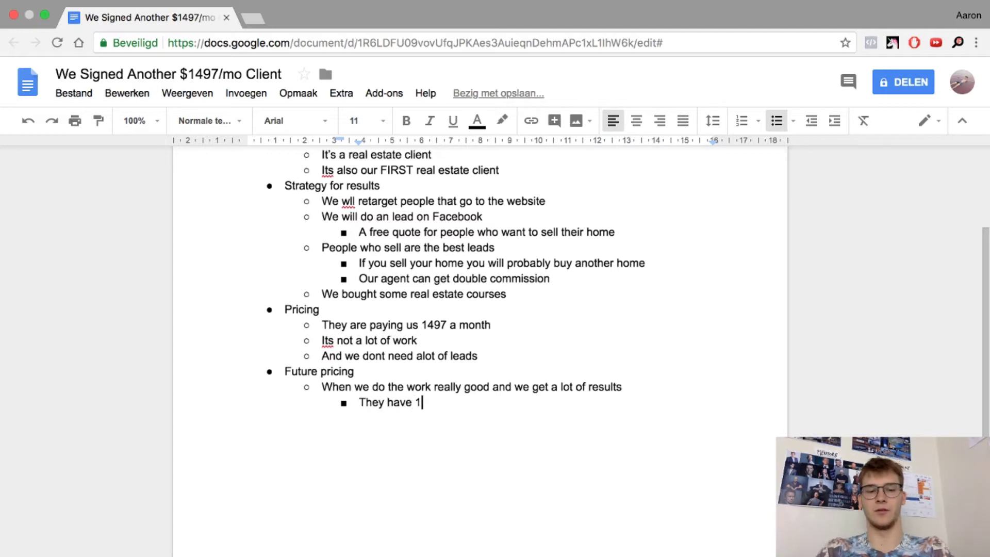
type("2 or13 loca")
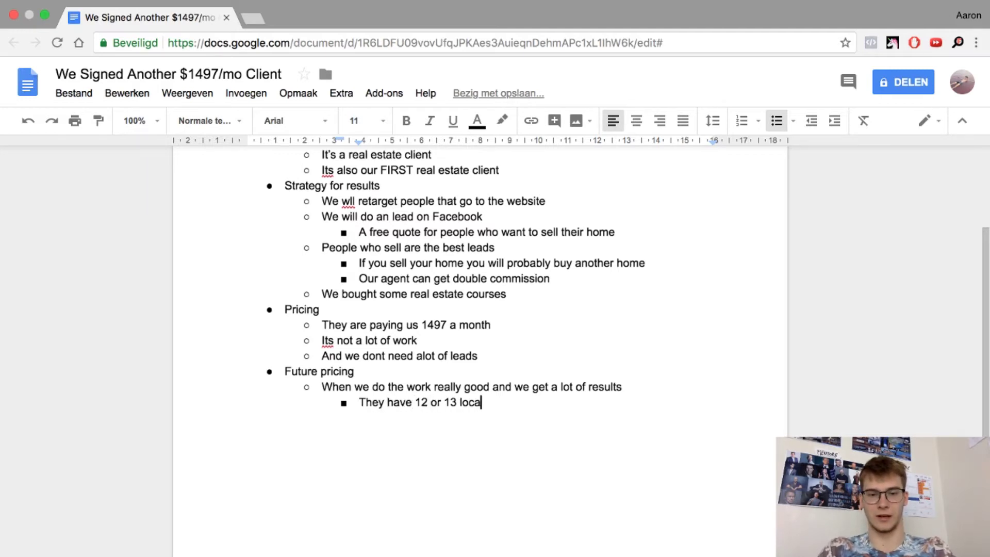
type("ti")
key("BackSpace")
type("ns")
key("Return")
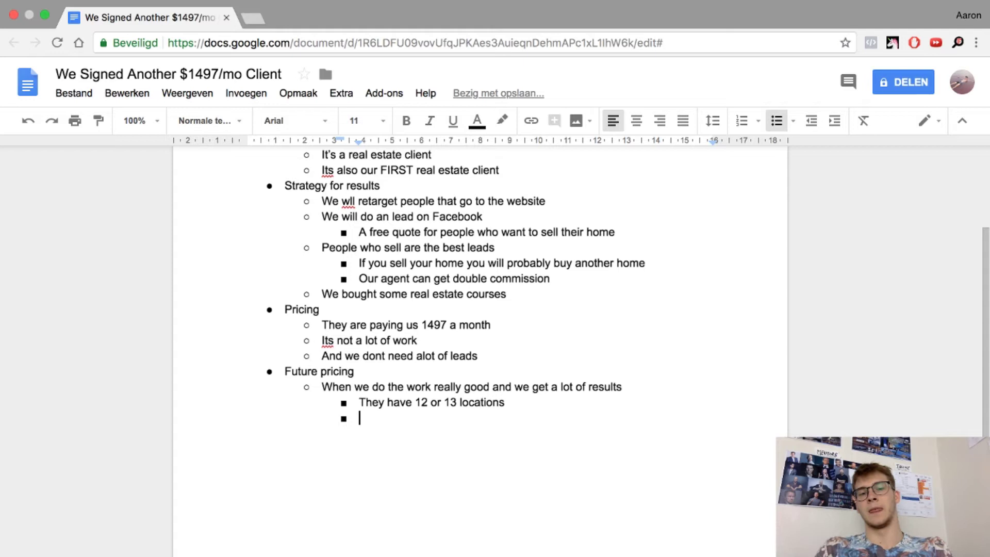
type("If we")
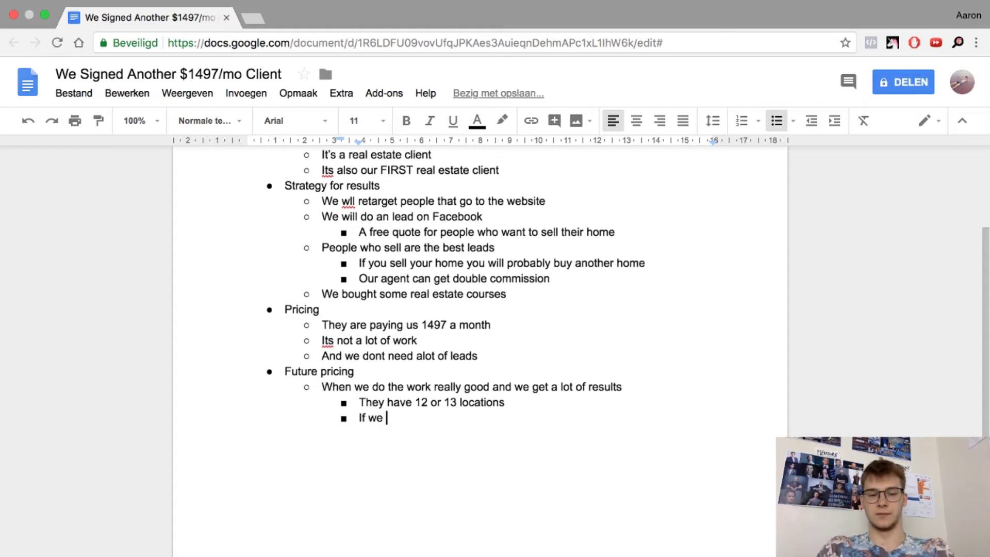
type(" get huge result")
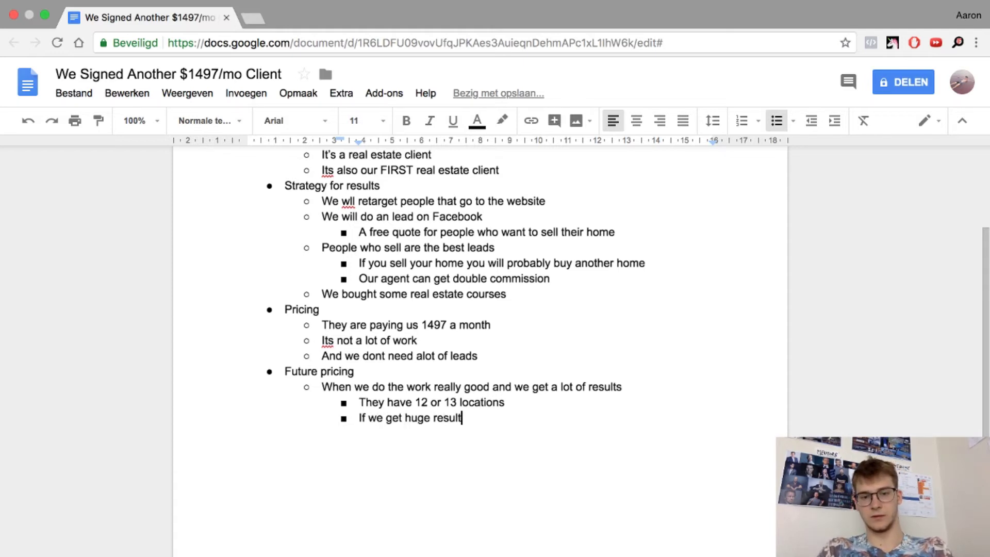
type("s")
key("Return")
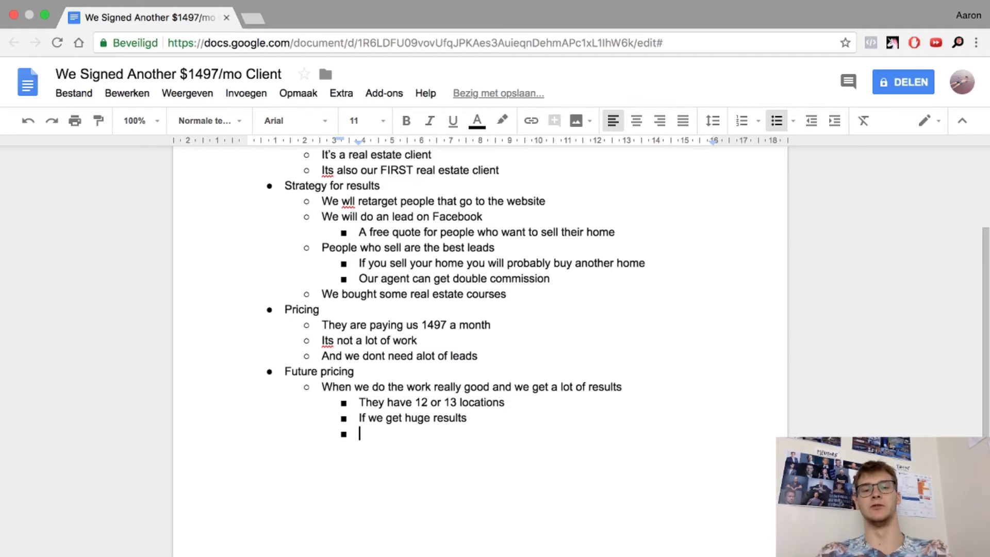
type("We can do the")
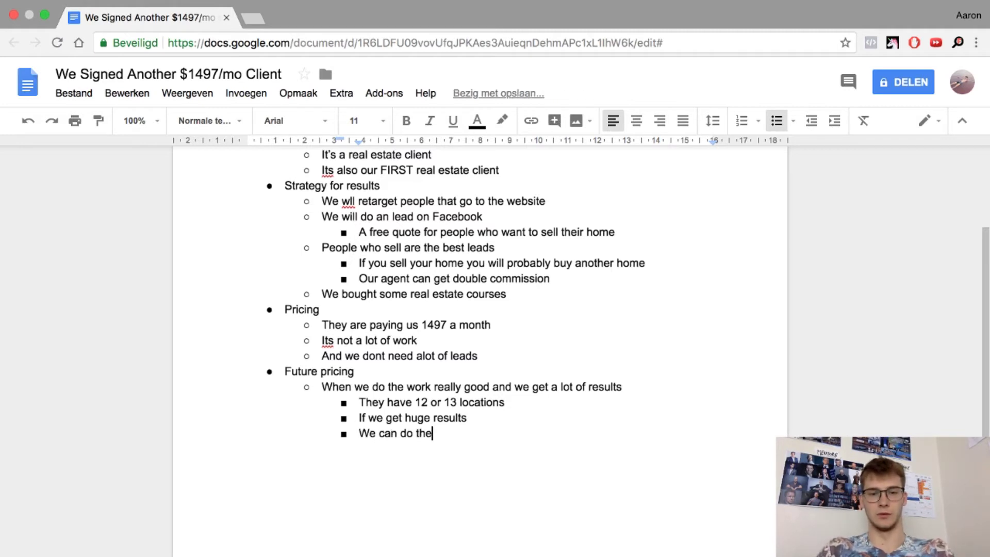
type(" marketing for the")
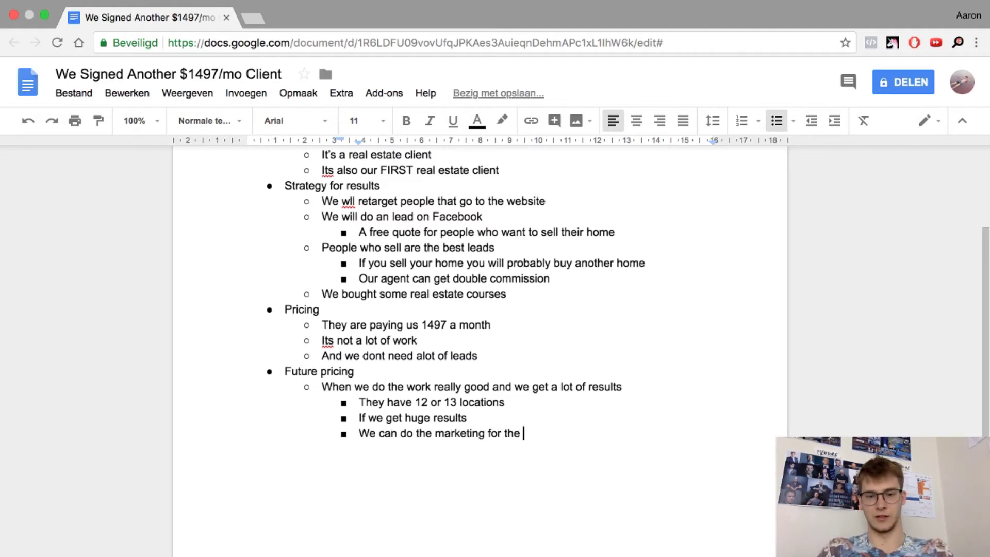
type(" other locations")
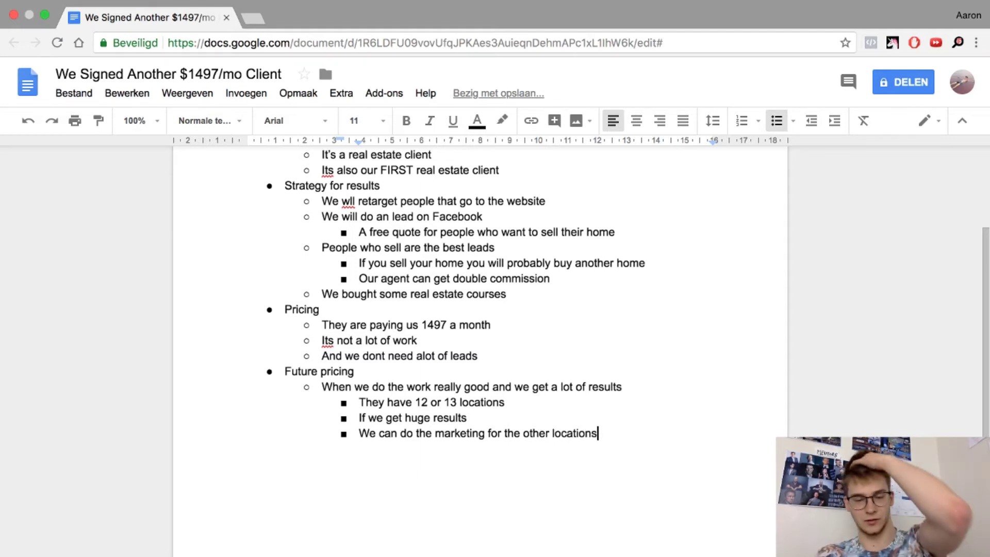
key("Return")
type("1")
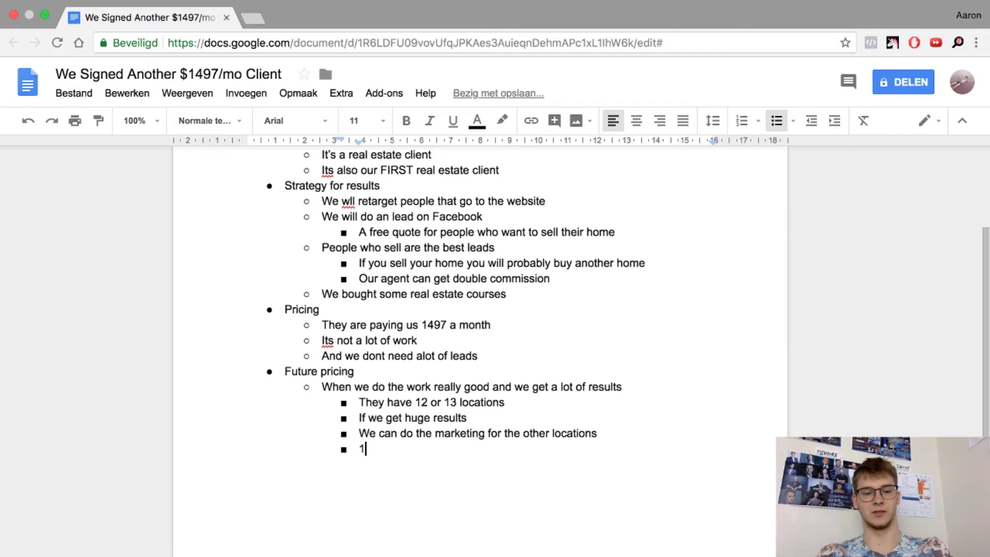
type("2 times1k")
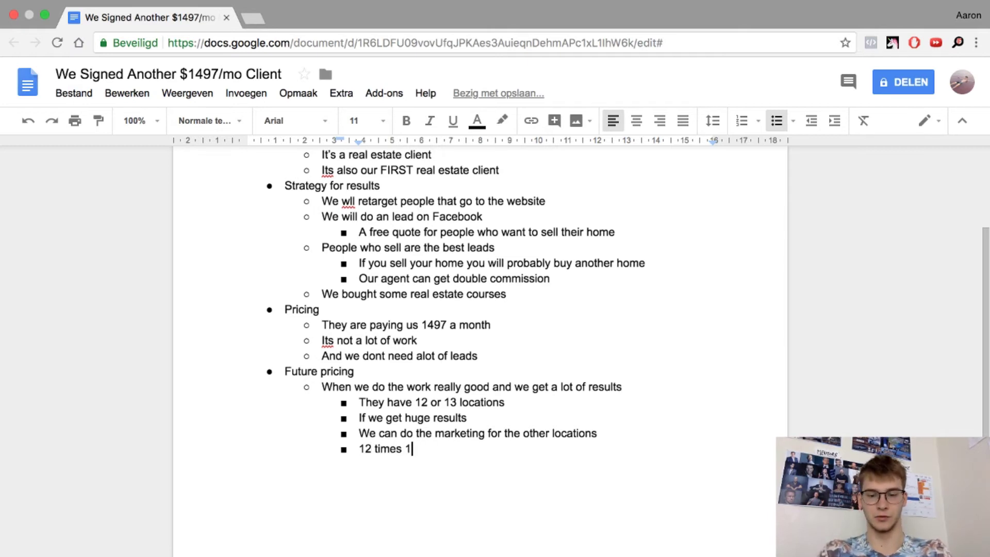
type(".2K")
key("BackSpace")
type("k")
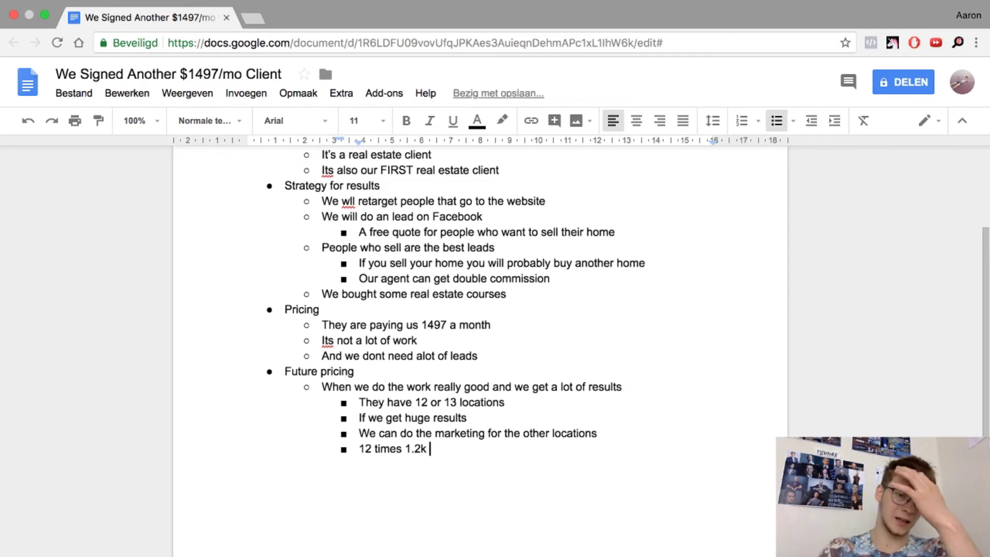
type("= 14.")
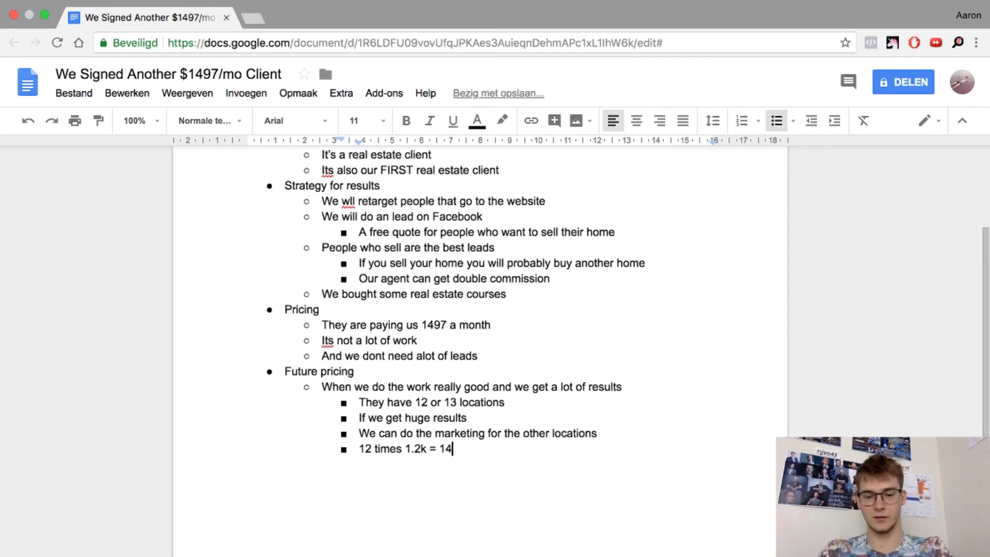
type("400")
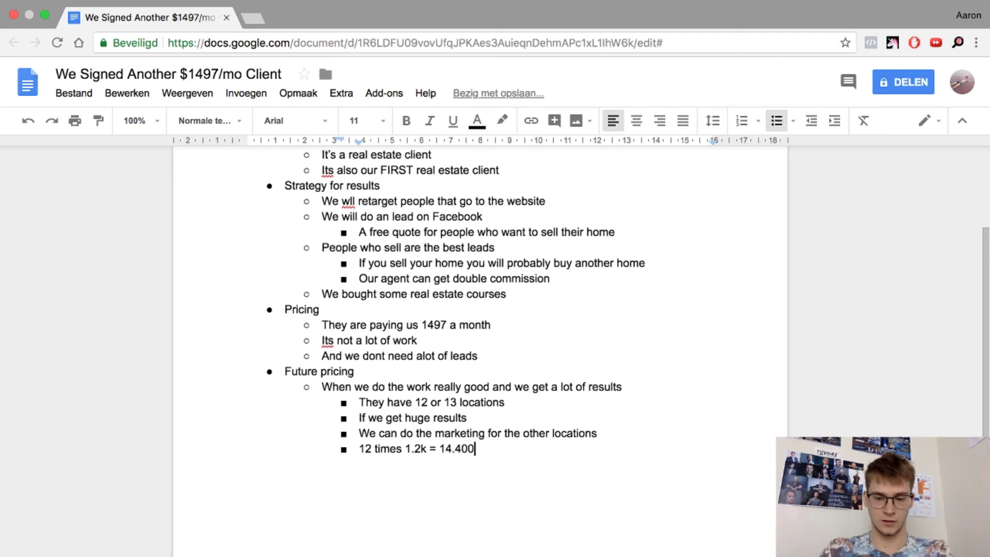
type("/mo")
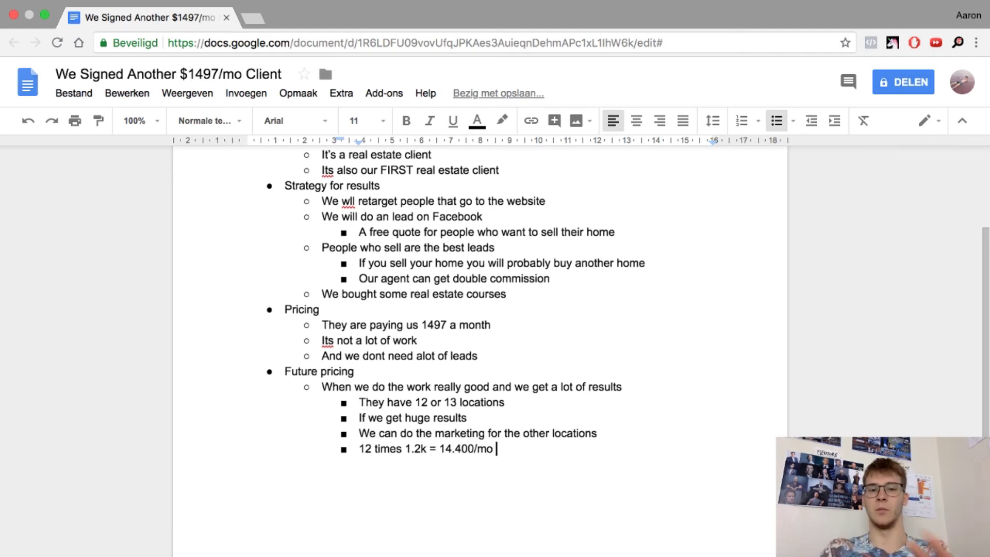